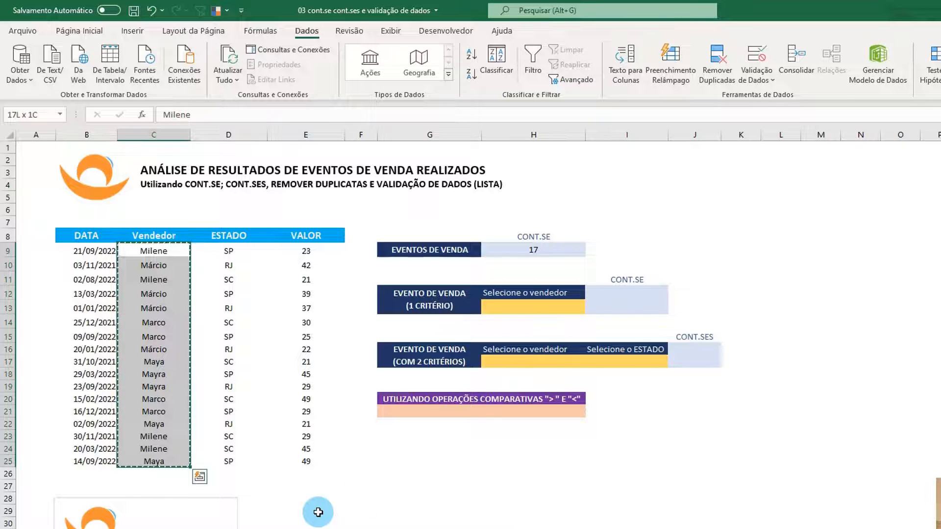
Paste the copied seller names from the Vendedor column as values only, starting at cell M3
left_click(819, 166)
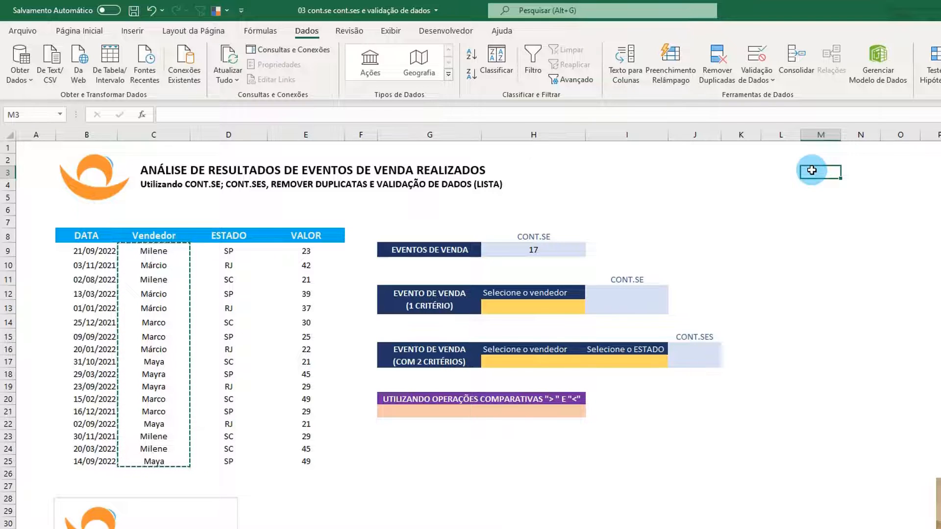
right_click(812, 170)
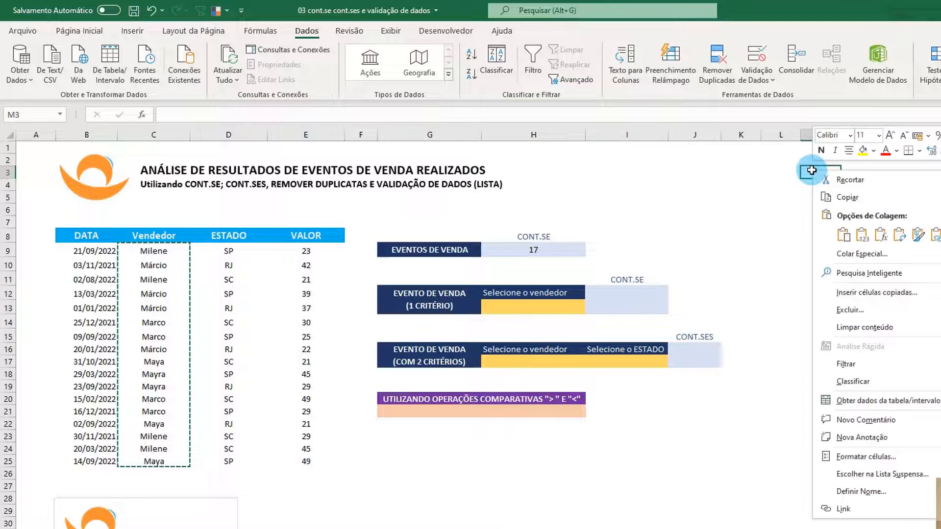
left_click(866, 235)
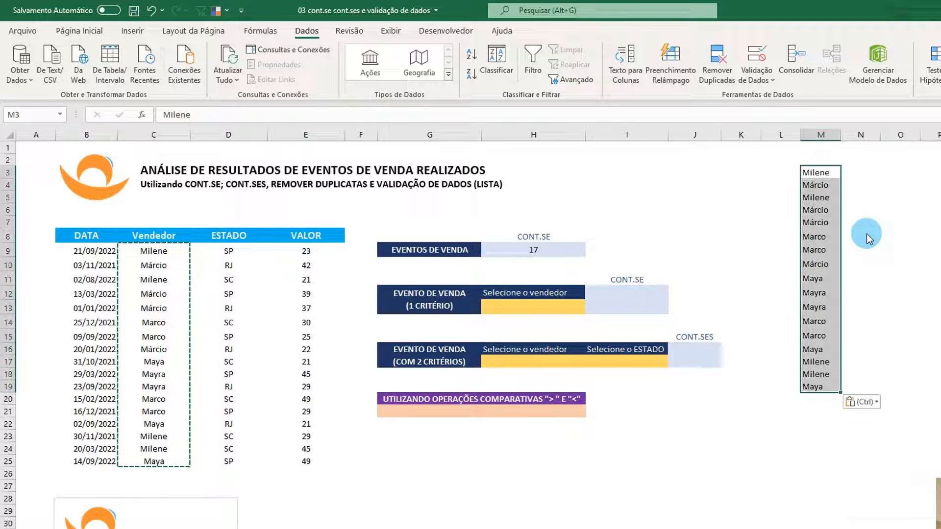
Remove the duplicate seller names from column M, treating the data as having no headers
left_click(825, 133)
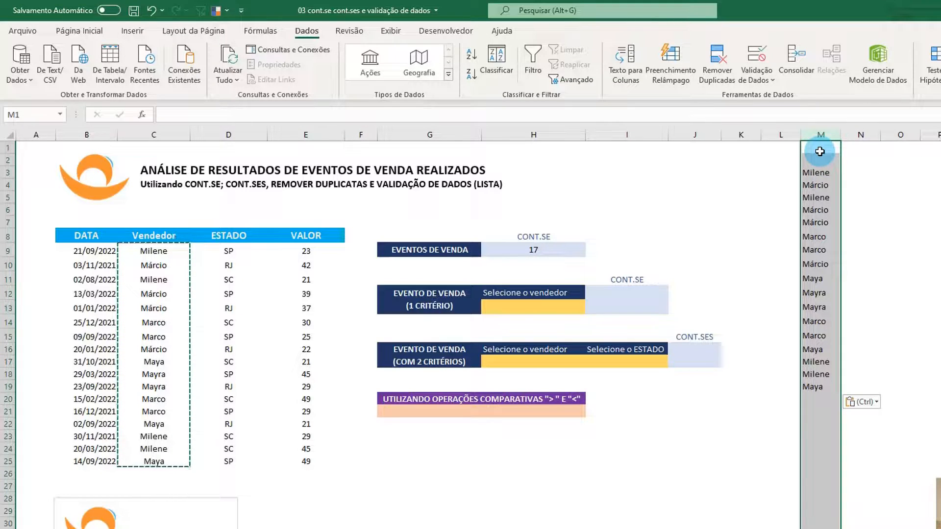
left_click(728, 80)
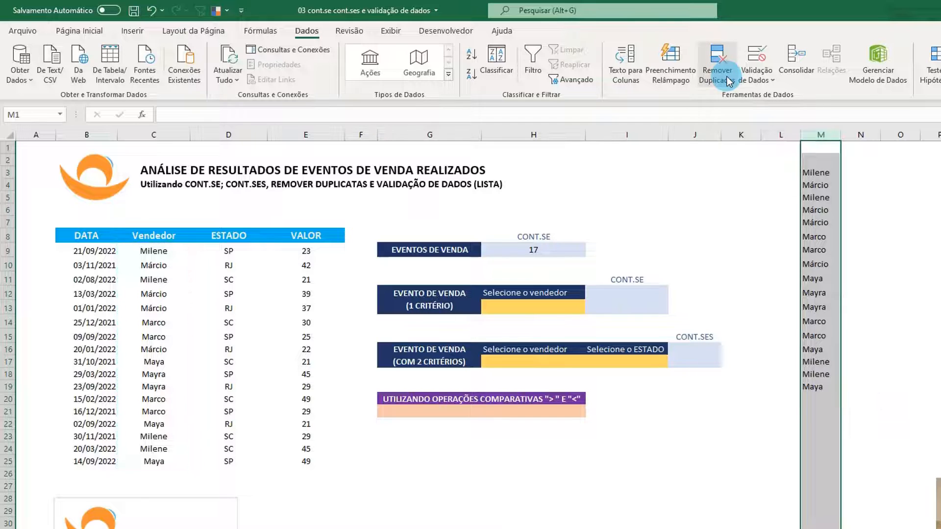
left_click(323, 305)
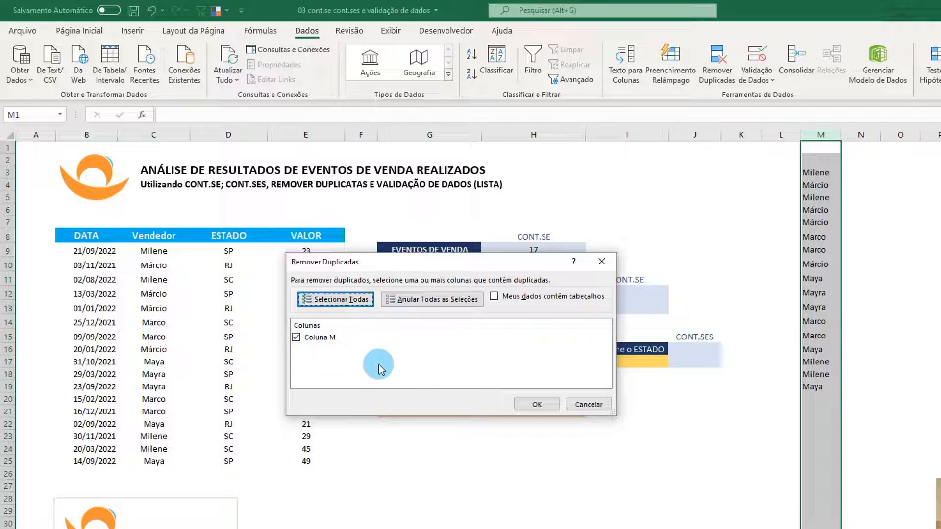
left_click(521, 401)
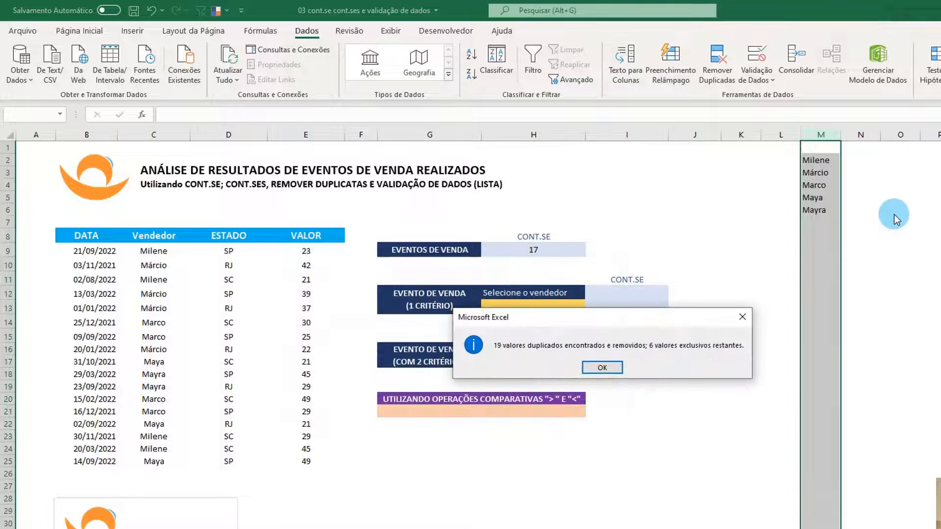
left_click(593, 378)
Enter the heading "Relação de vendedores" in cell M1 above the list of unique sellers
left_click_drag(815, 158, 819, 210)
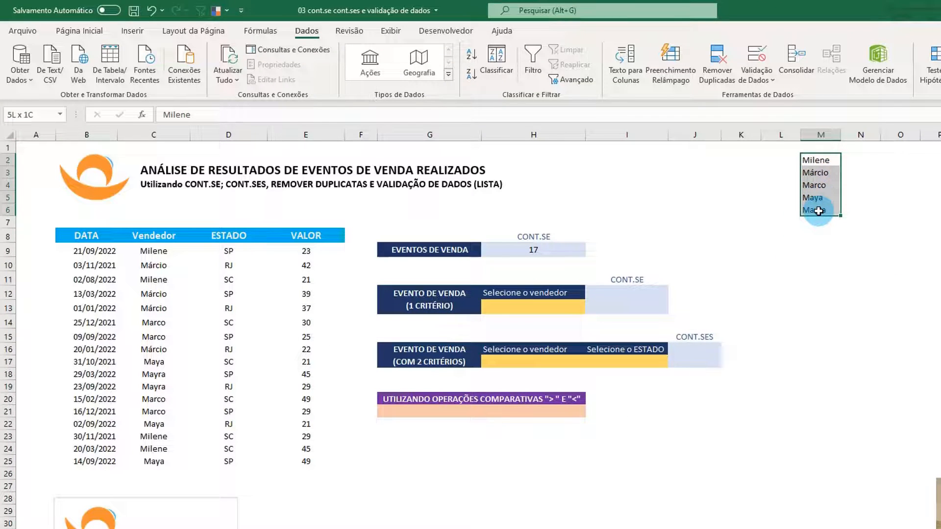
left_click(816, 148)
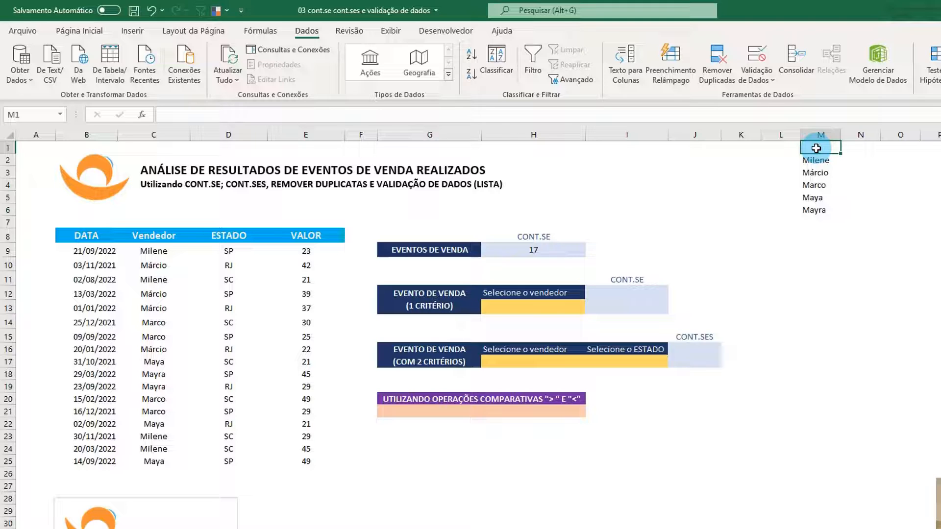
type("vEN")
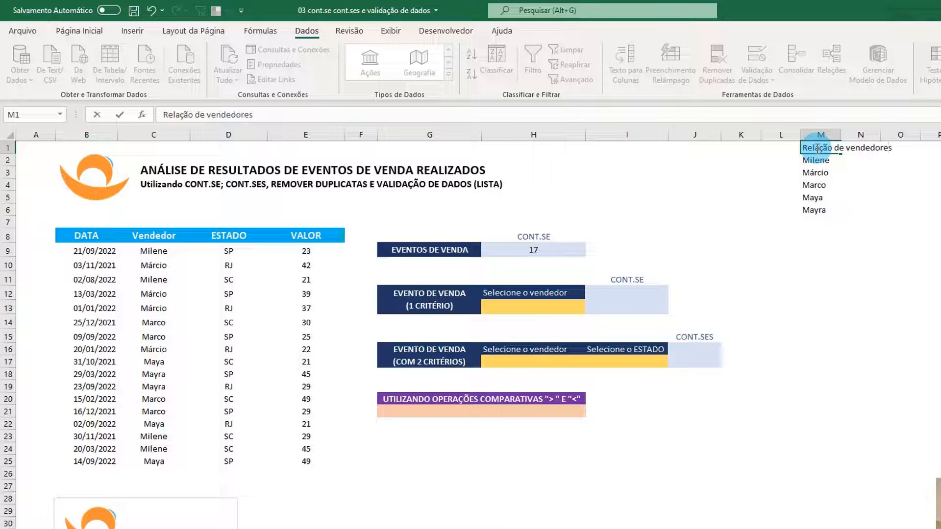
type("s")
key("Return")
Format the M1 heading with a dark blue fill and white text, and auto-fit the width of column M
left_click(817, 147)
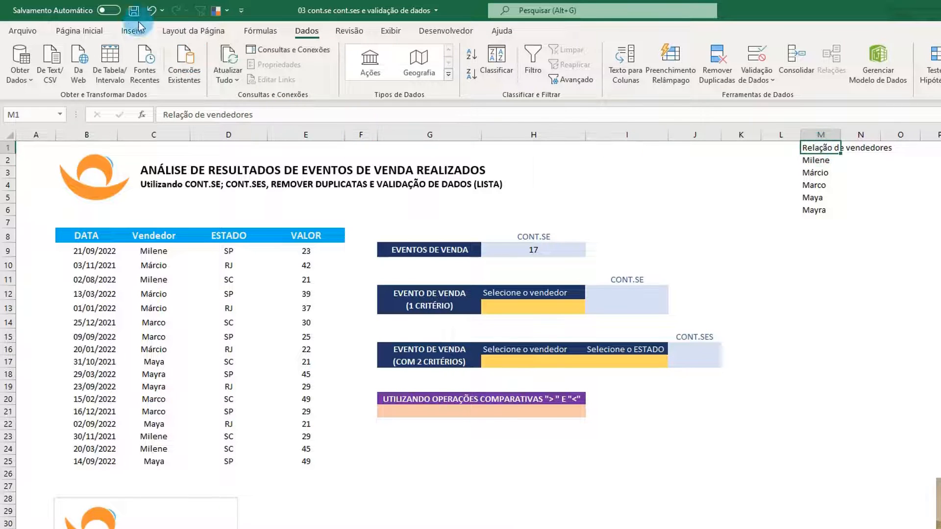
left_click(90, 33)
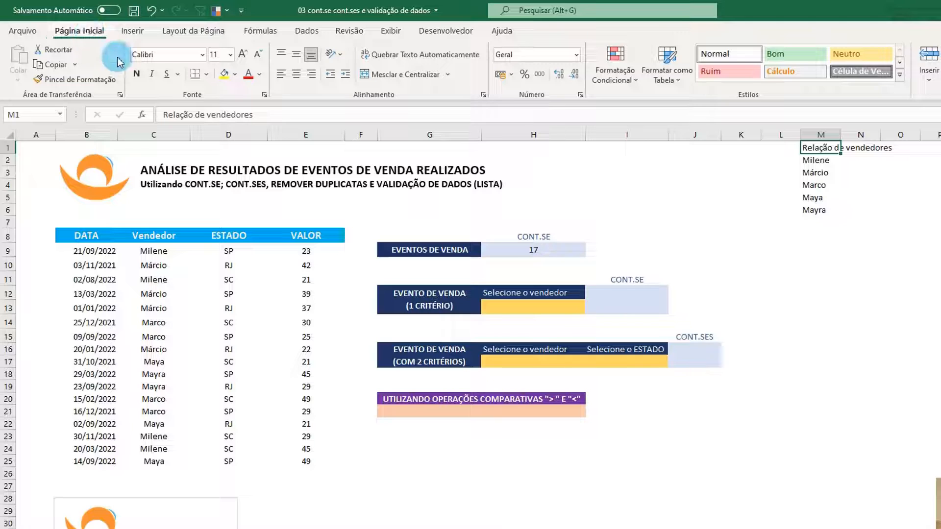
left_click(235, 79)
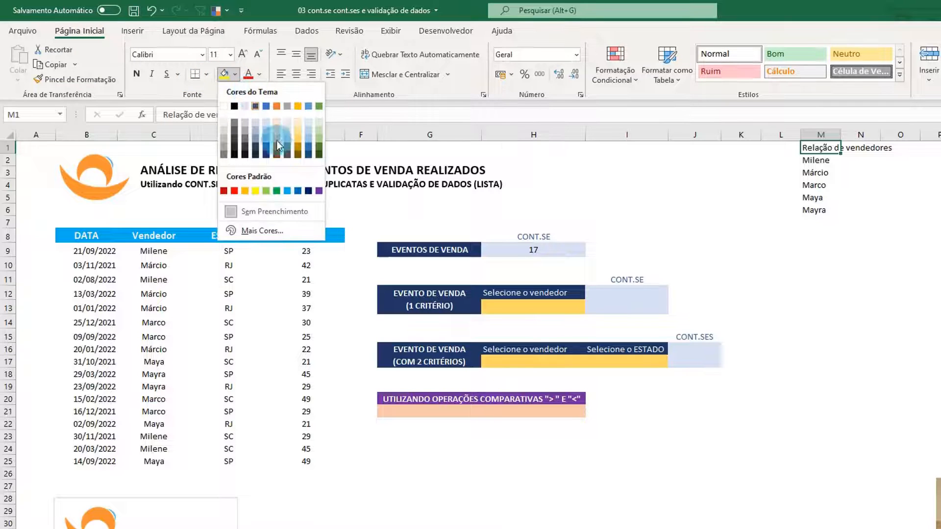
left_click(309, 153)
left_click(259, 75)
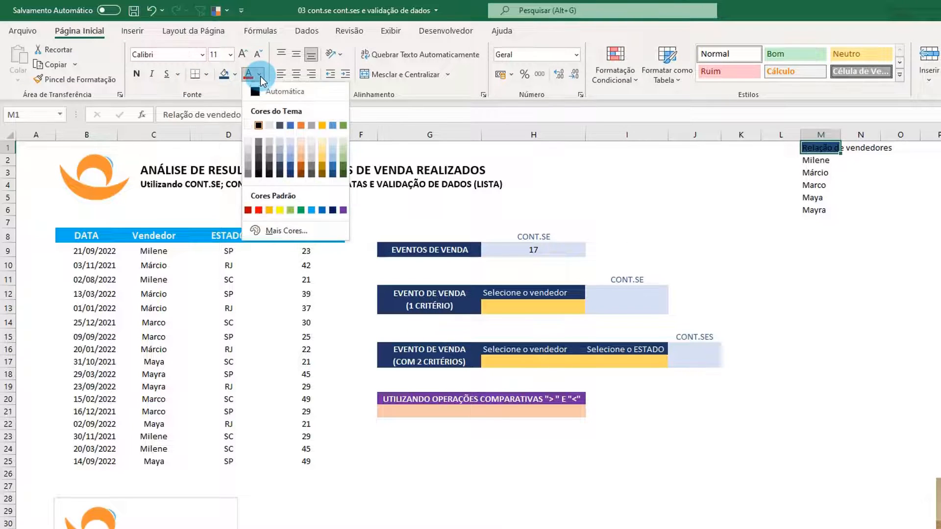
left_click(257, 125)
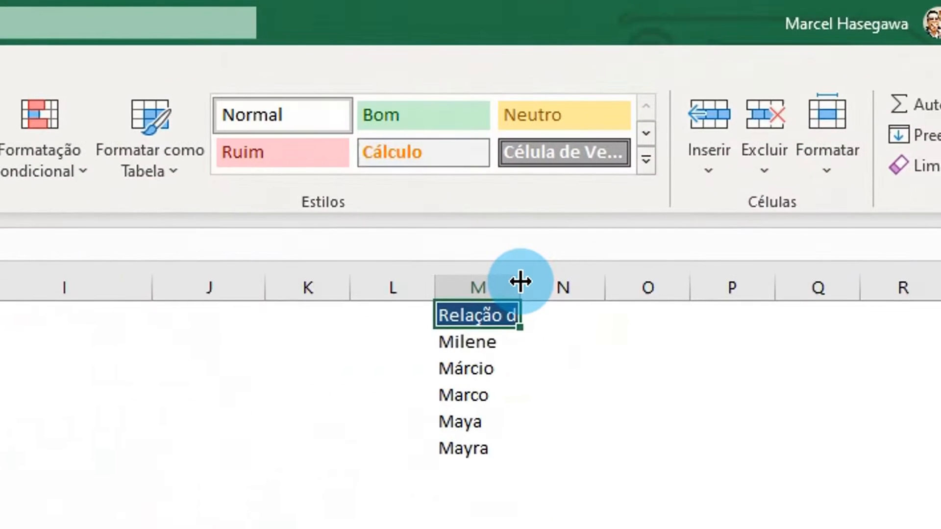
double_click(840, 132)
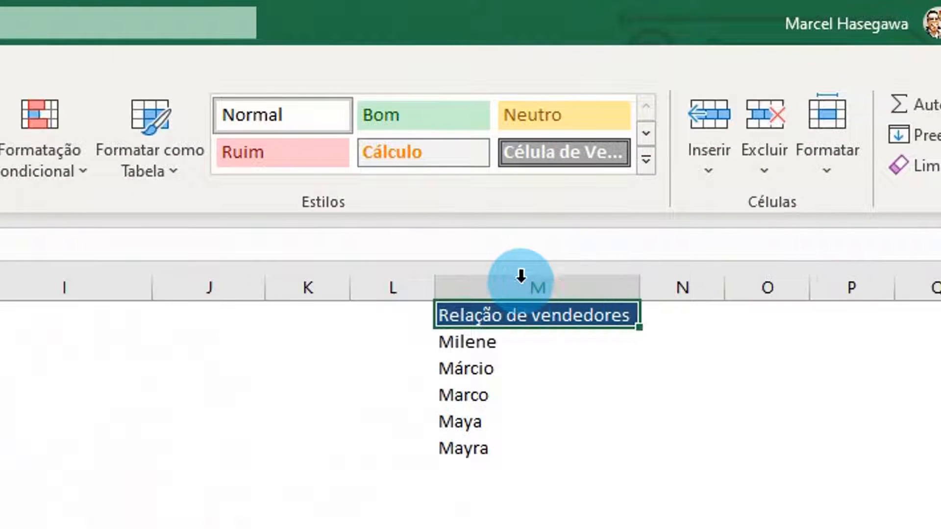
Set the data validation of cell H13, the seller selection for one criterion, to allow a list (Lista)
left_click_drag(510, 344, 508, 445)
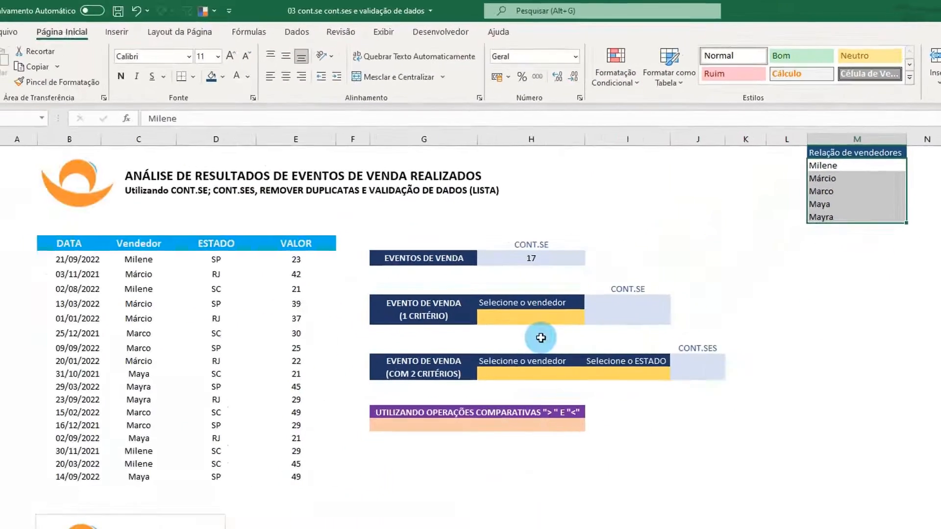
left_click(538, 315)
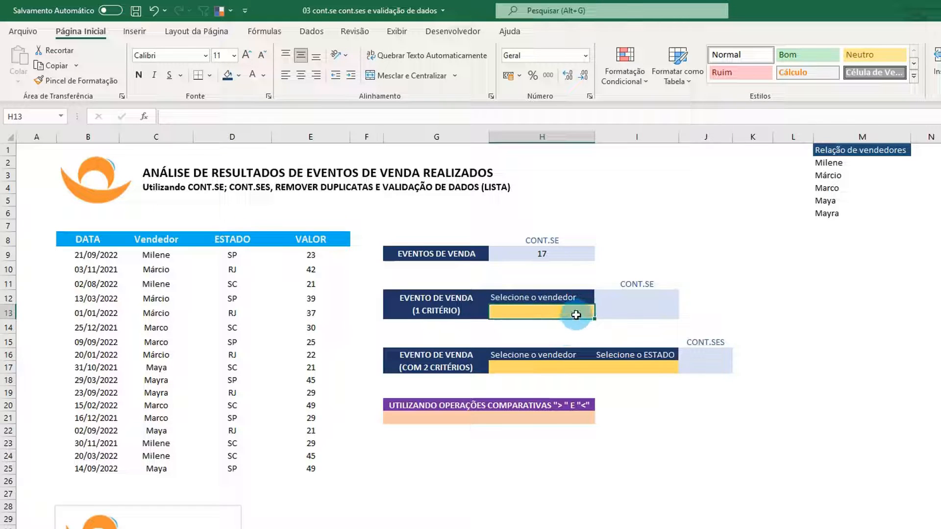
left_click(313, 32)
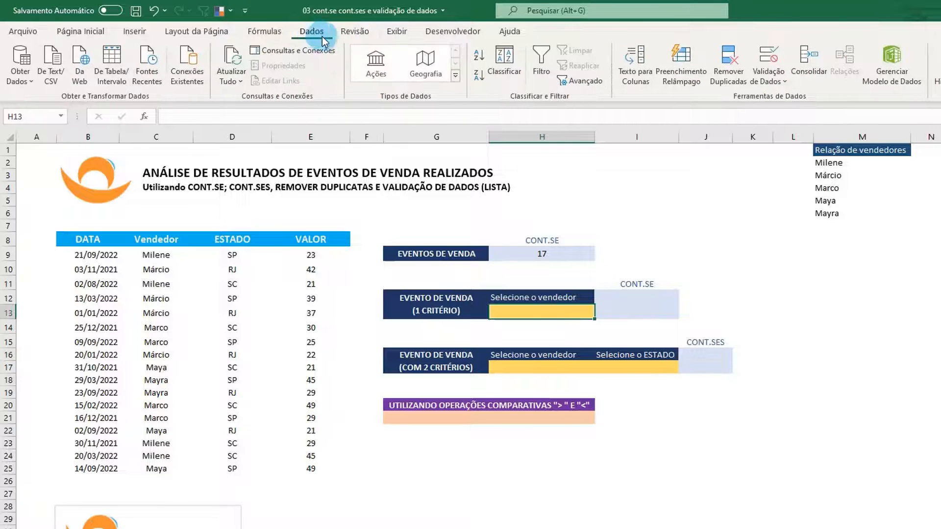
left_click(771, 87)
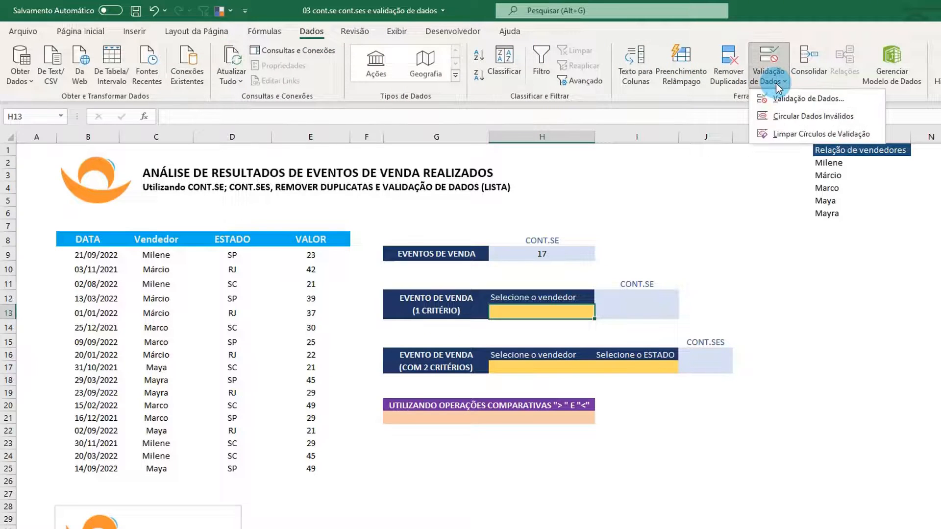
left_click(825, 99)
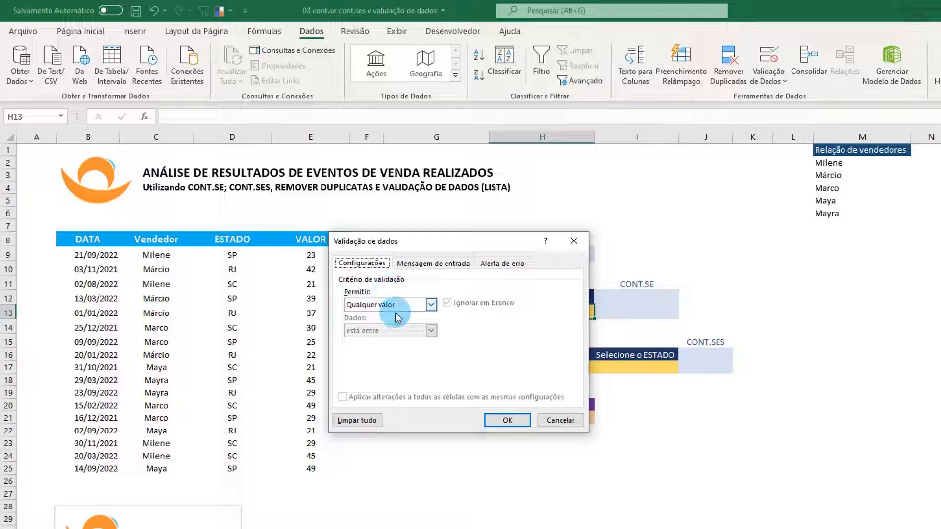
left_click(432, 306)
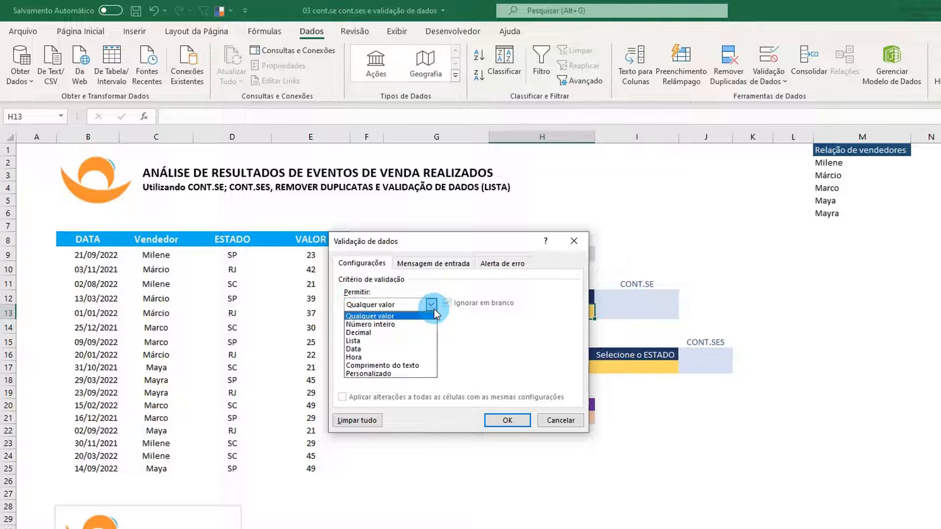
left_click(387, 341)
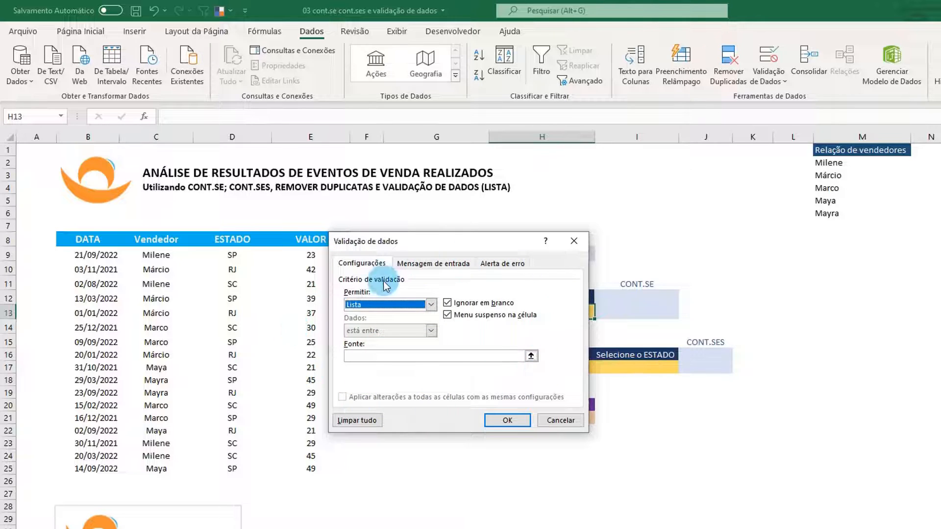
Use =$M$2:$M$6 as the validation list source, apply it, and open H13's seller dropdown to check the options
left_click(531, 356)
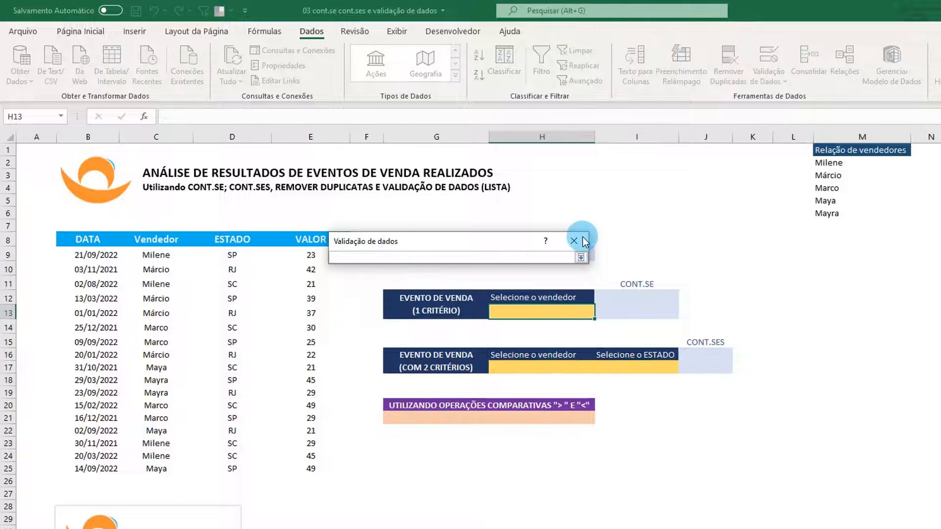
left_click_drag(387, 240, 652, 254)
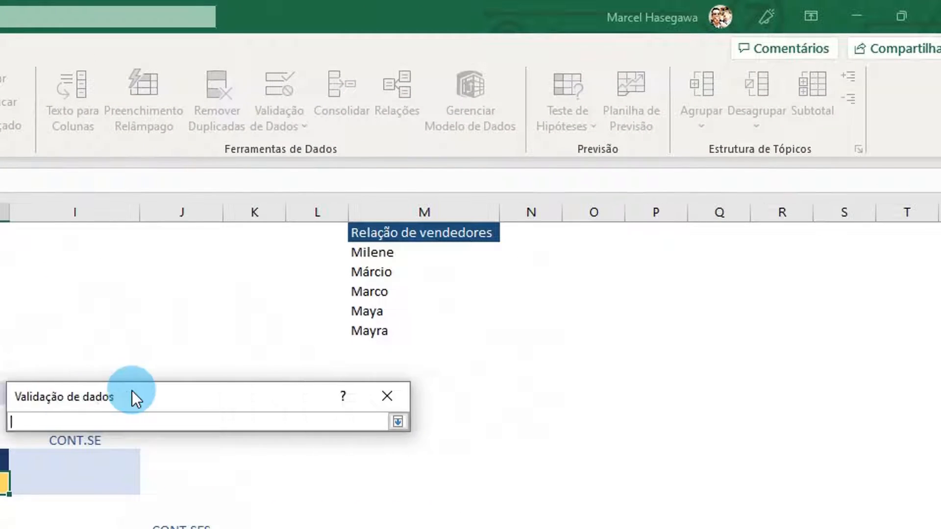
left_click_drag(132, 392, 380, 391)
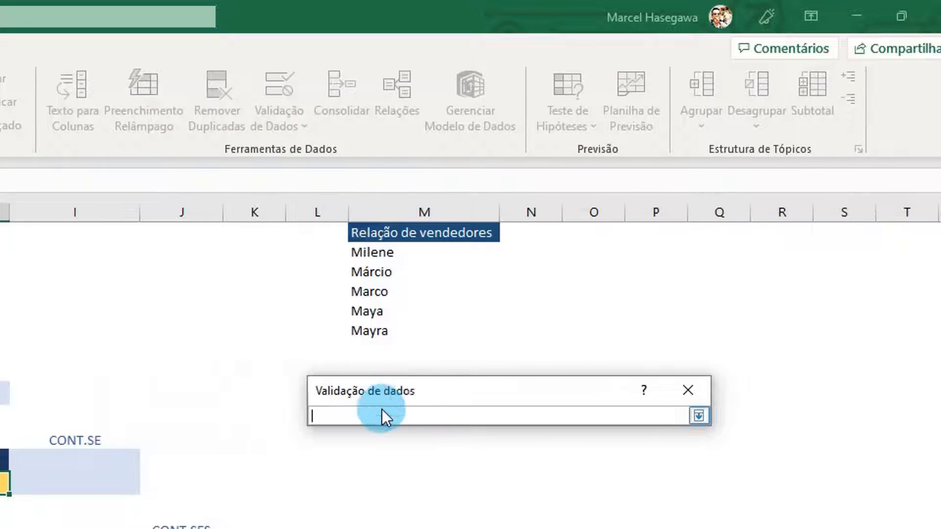
left_click(388, 254)
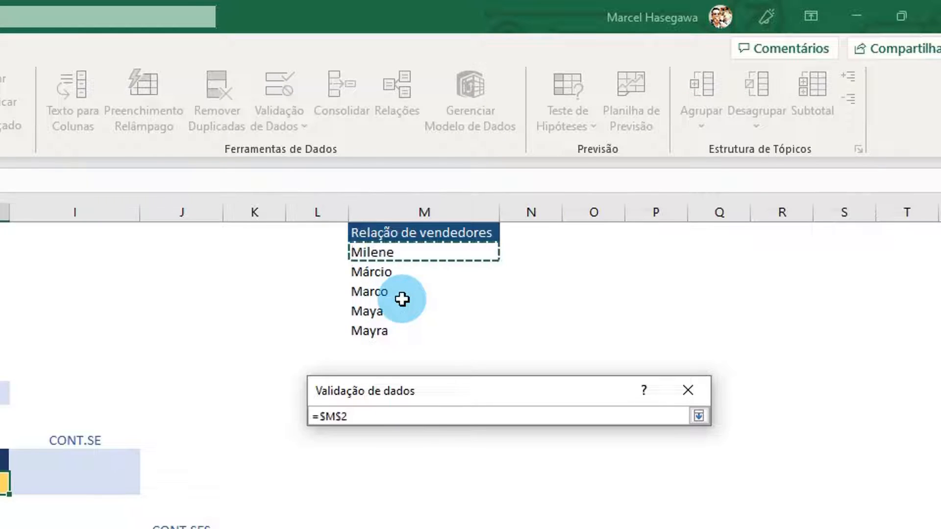
key("ctrl+shift+Down")
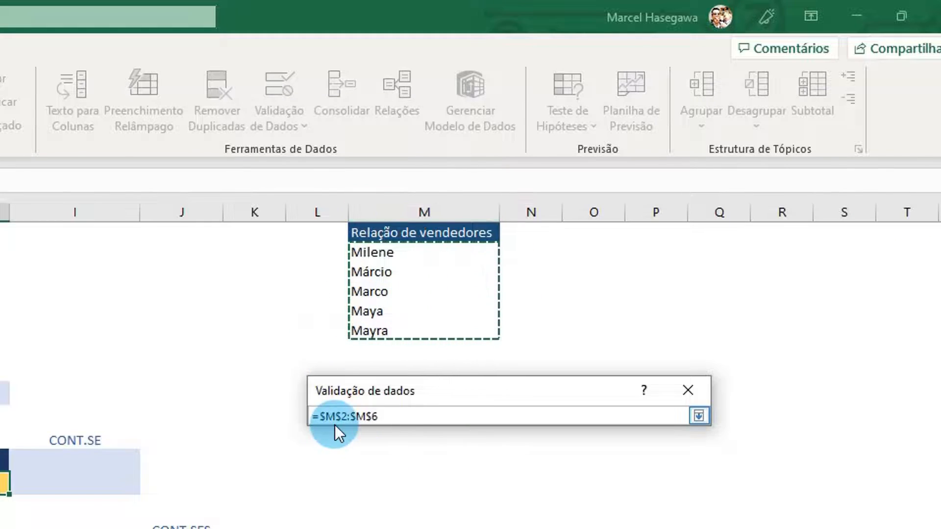
left_click(701, 416)
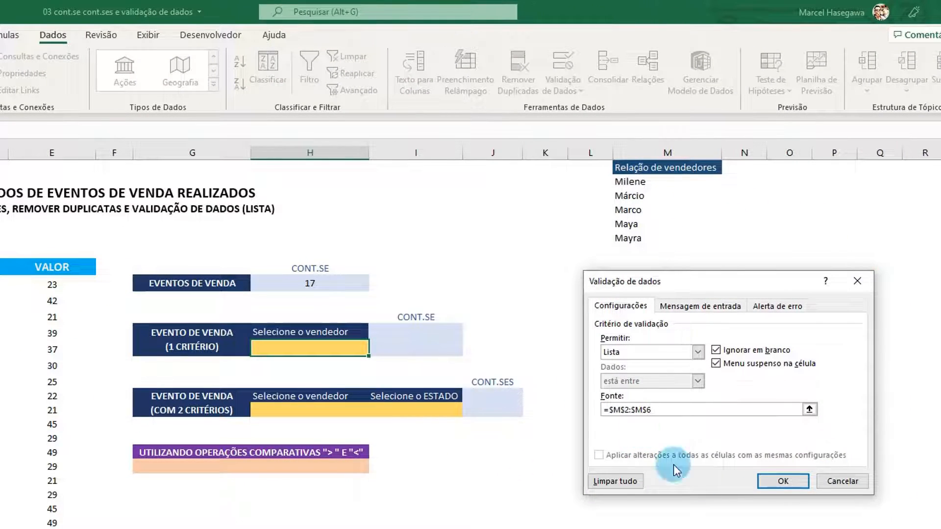
left_click(787, 483)
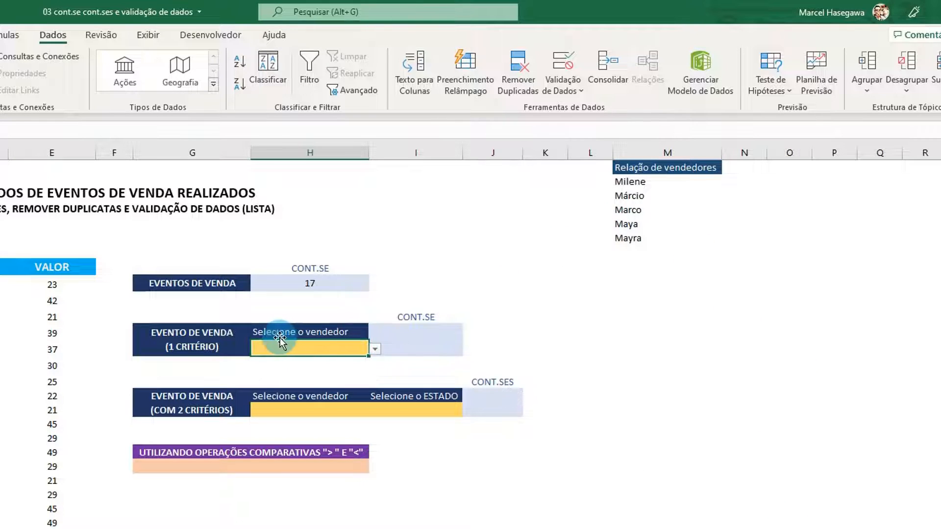
left_click(374, 349)
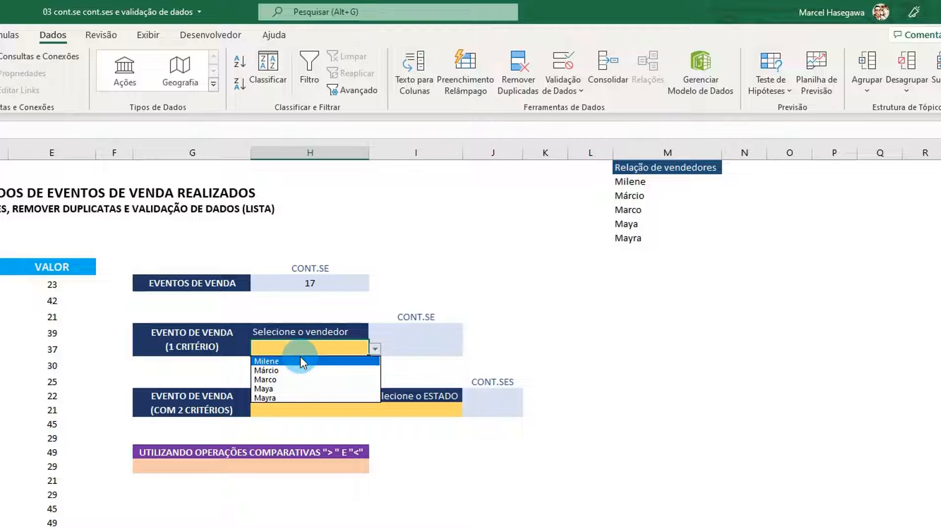
Enter the formula =CONT.SE(C9:C25;H13) in cell I12 to count the sales events of the selected seller
left_click(414, 339)
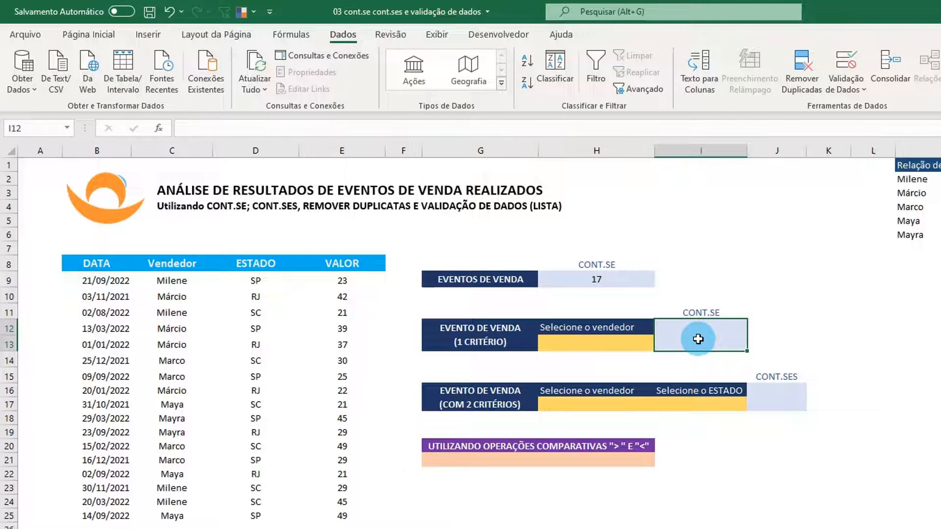
type("=cont.se(")
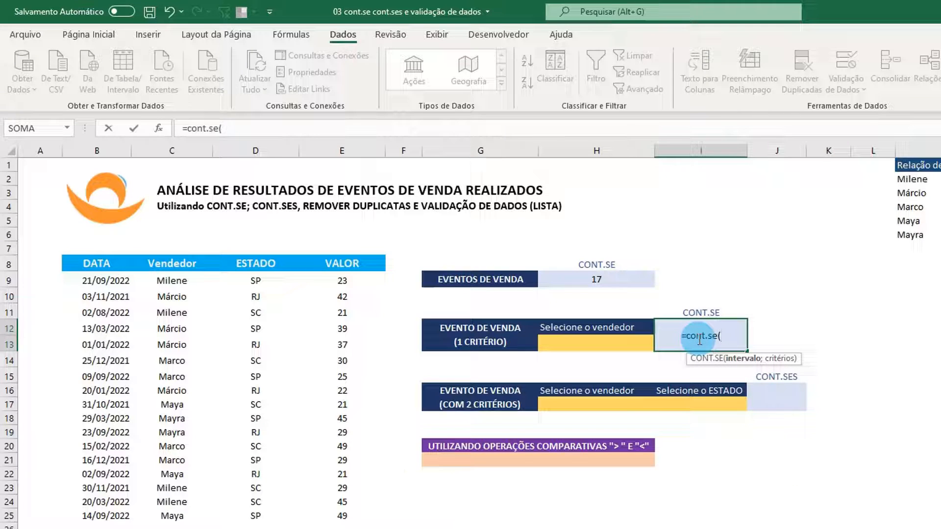
left_click(177, 281)
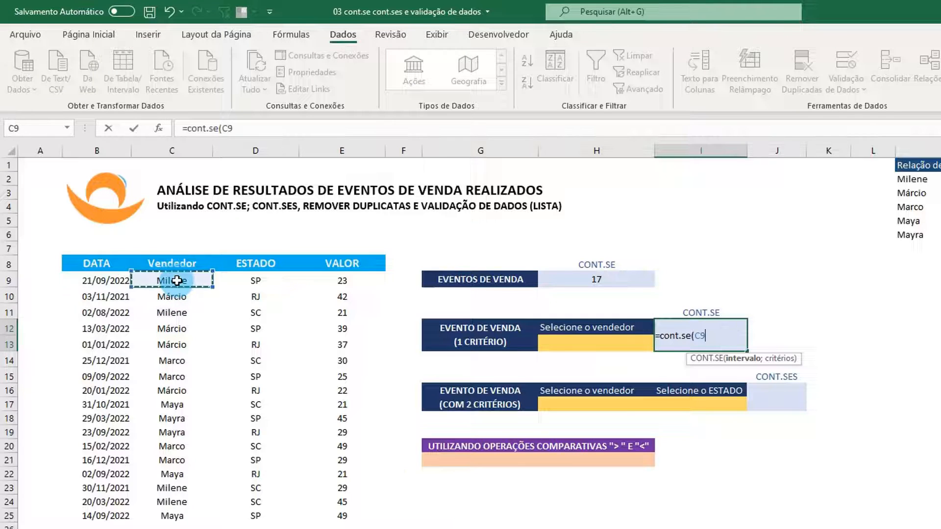
key("ctrl+shift+Down")
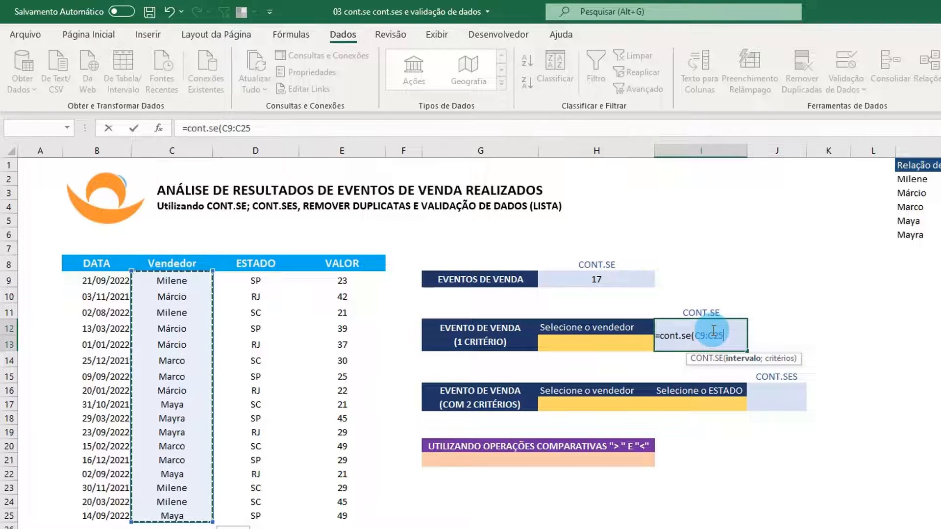
type(";")
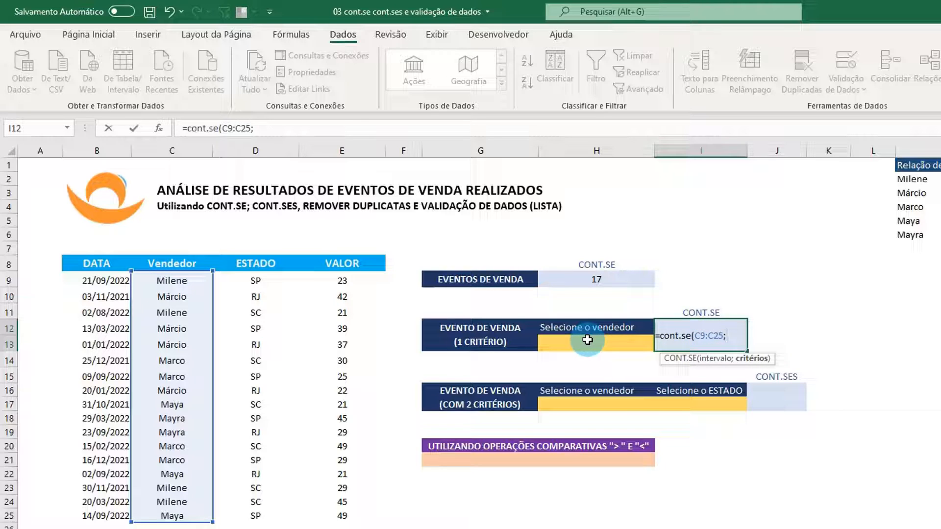
left_click(587, 339)
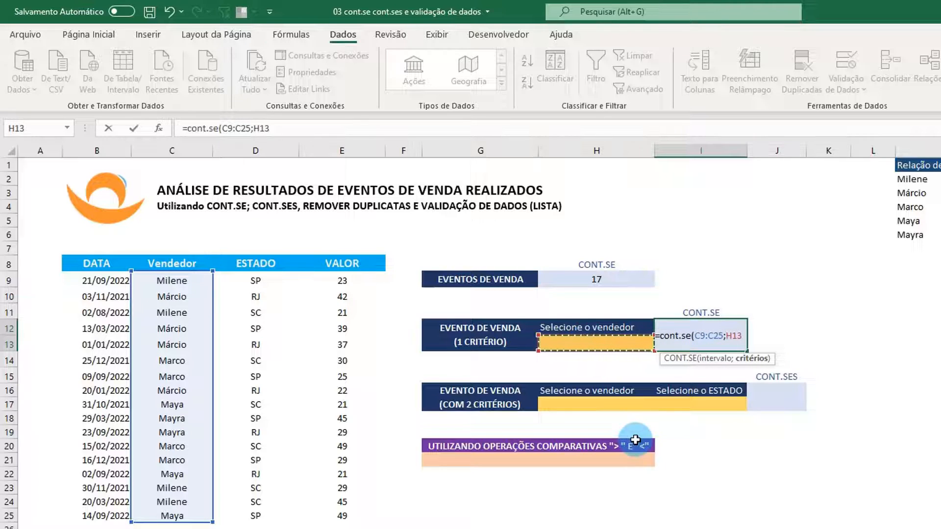
type(")")
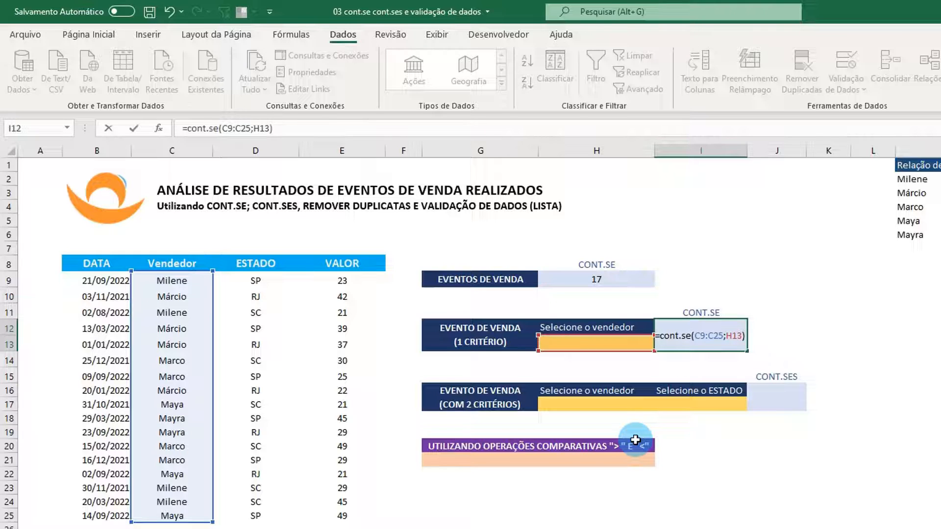
key("Return")
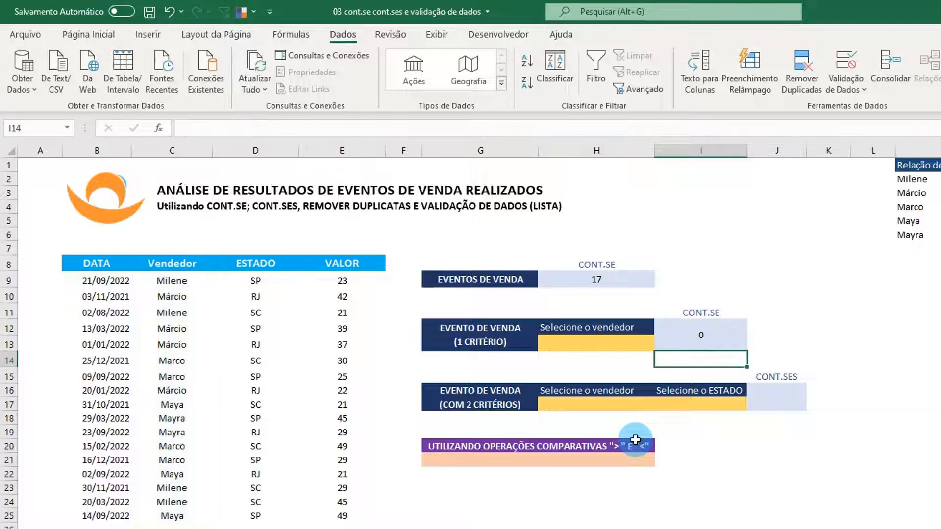
Choose the second seller from the dropdown in H13 and check the one-criterion count in I12
left_click(586, 345)
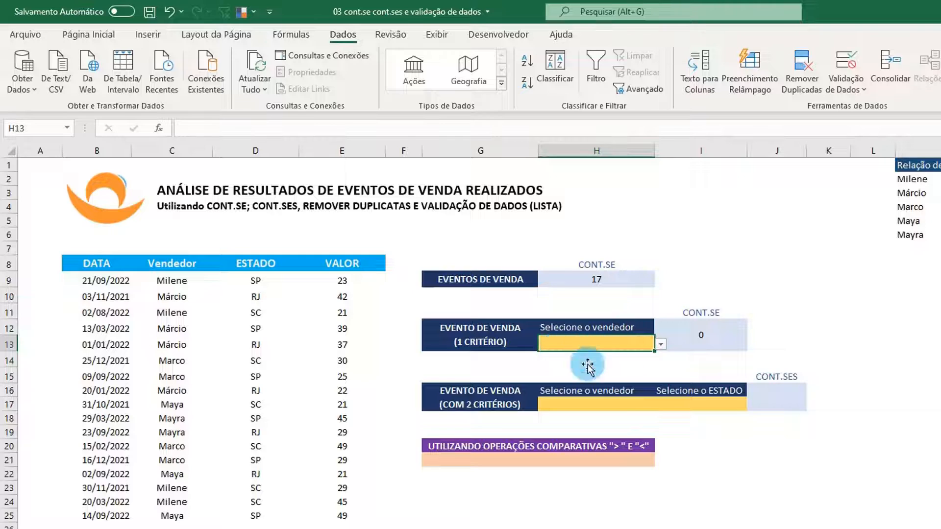
left_click(704, 339)
left_click(656, 344)
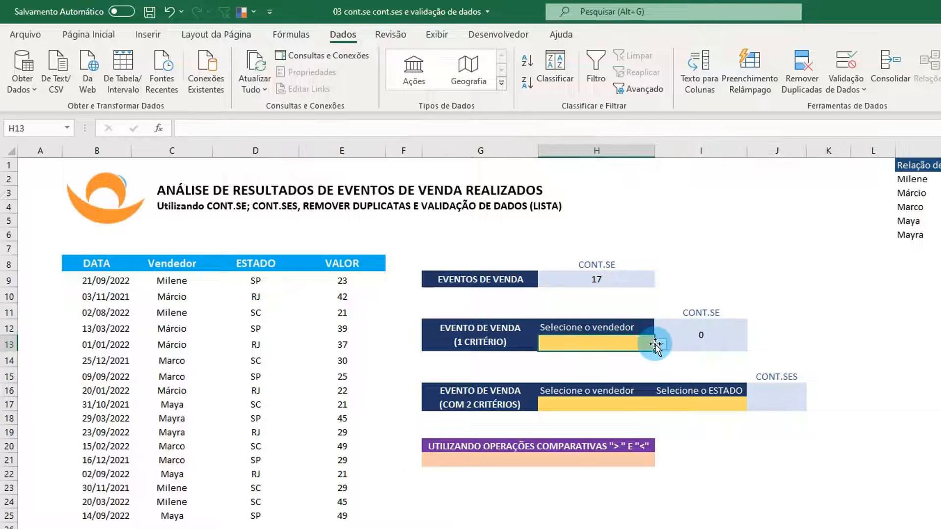
left_click(660, 345)
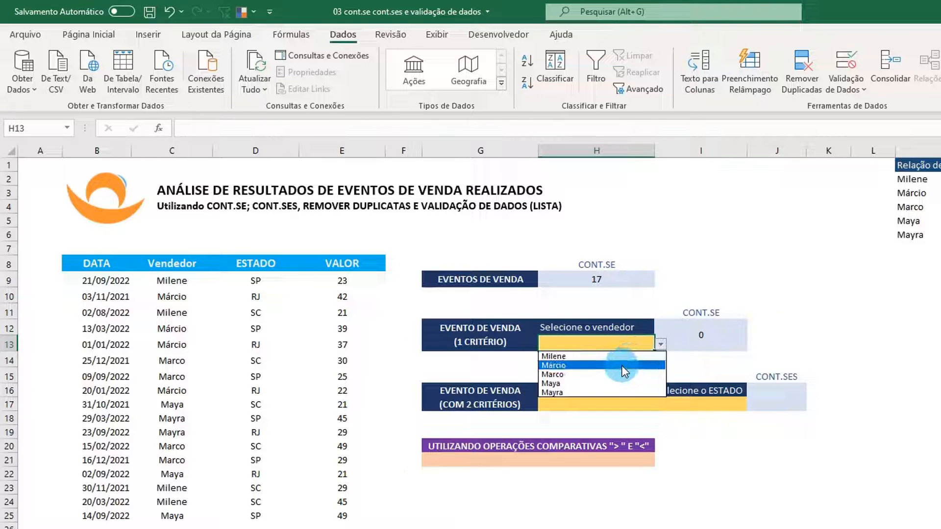
left_click(661, 364)
left_click(713, 327)
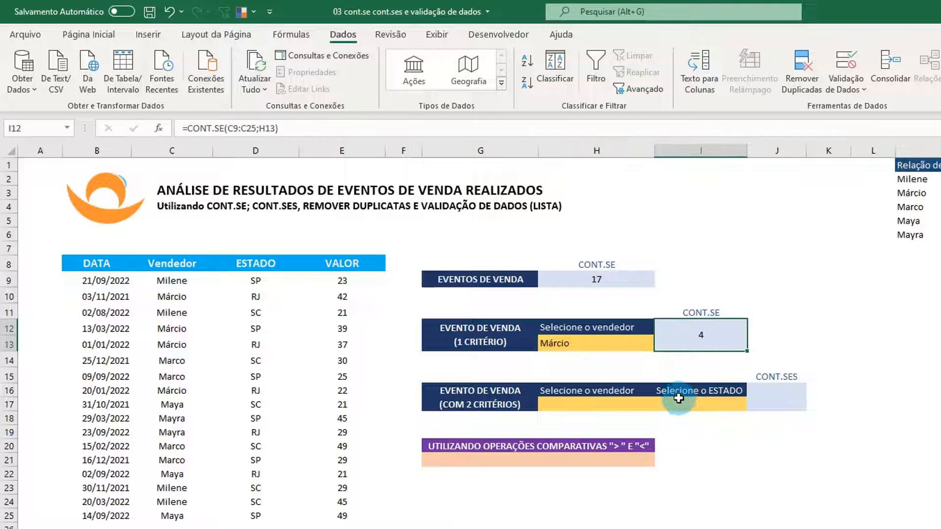
Switch the H13 selection to the third seller in the list, followed by the fourth, to test the count
left_click(645, 339)
left_click(660, 345)
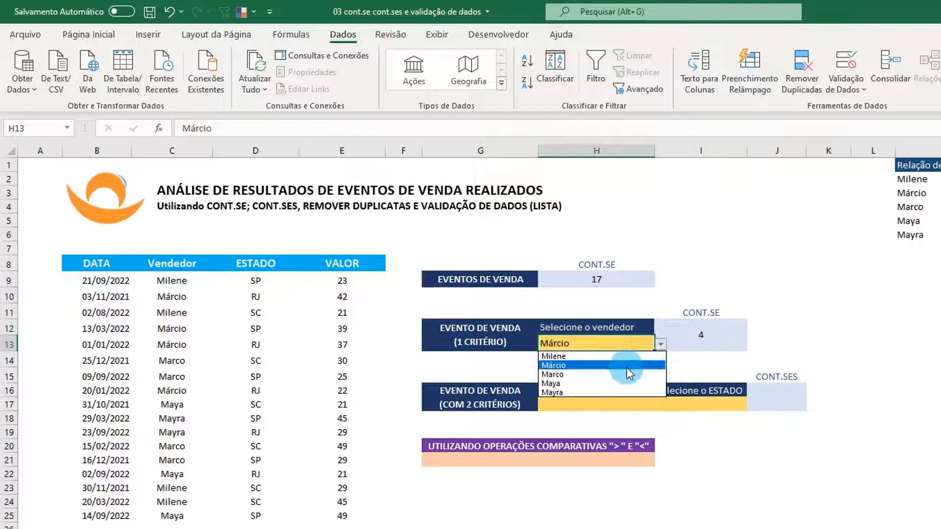
left_click(616, 376)
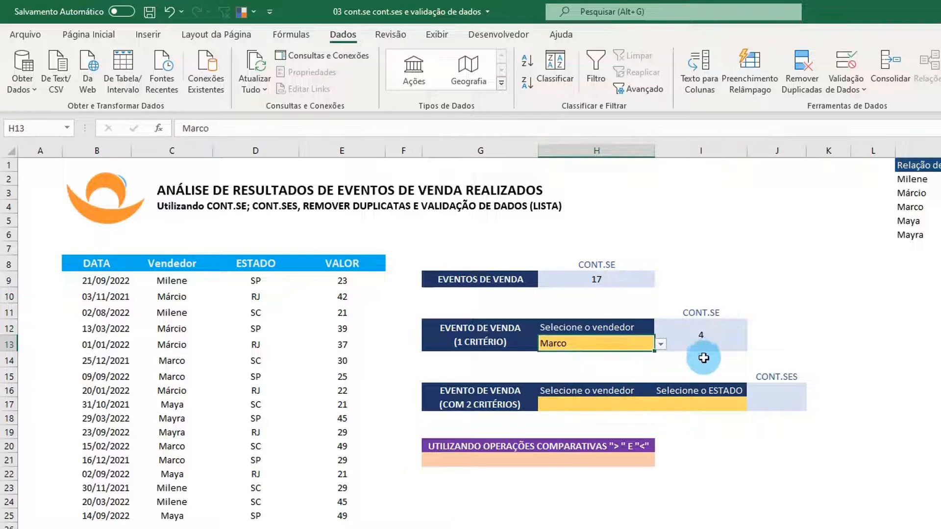
left_click(660, 344)
left_click(601, 381)
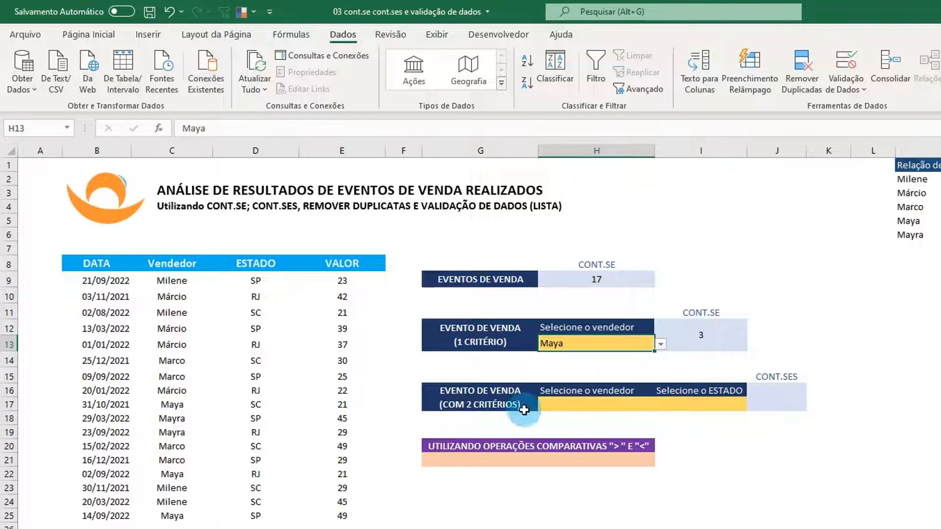
Copy the ESTADO entries from D9:D25 and paste them as values starting at cell O2
left_click(591, 402)
left_click(681, 408)
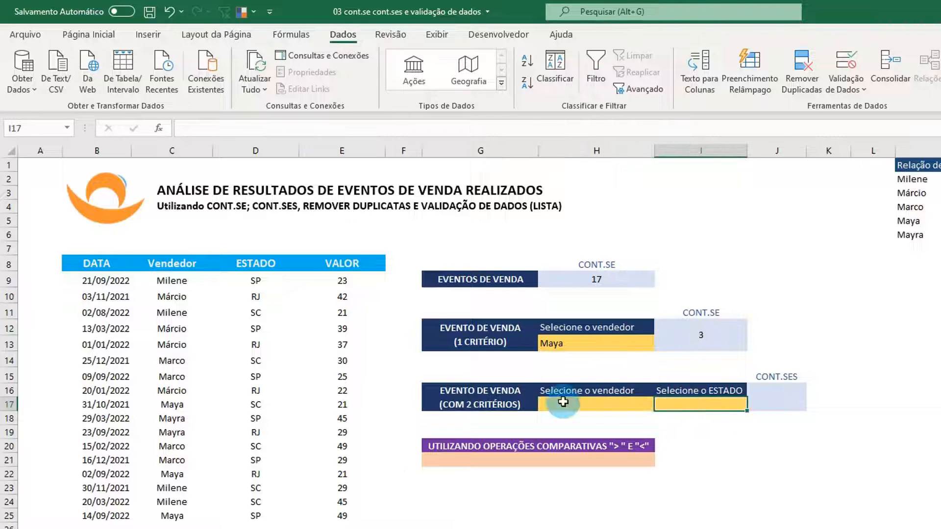
left_click(265, 277)
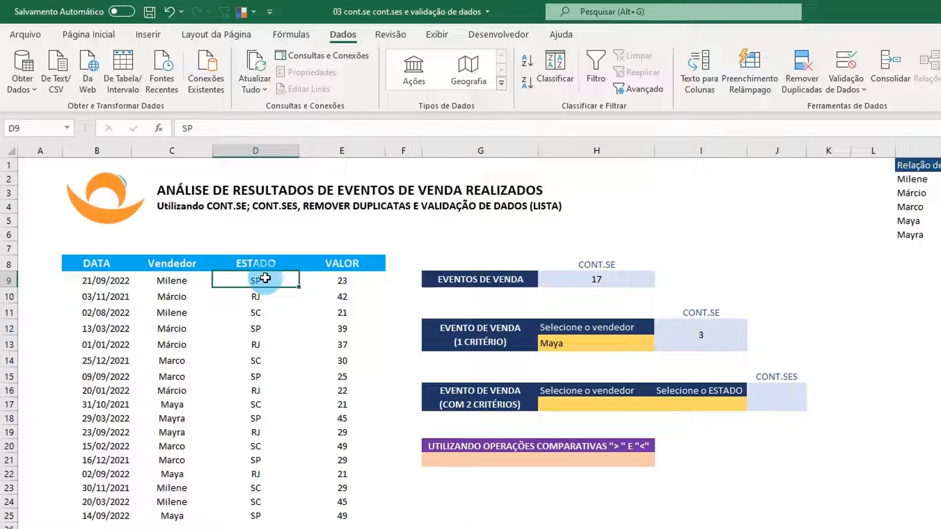
key("ctrl+shift+Down")
key("ctrl+c")
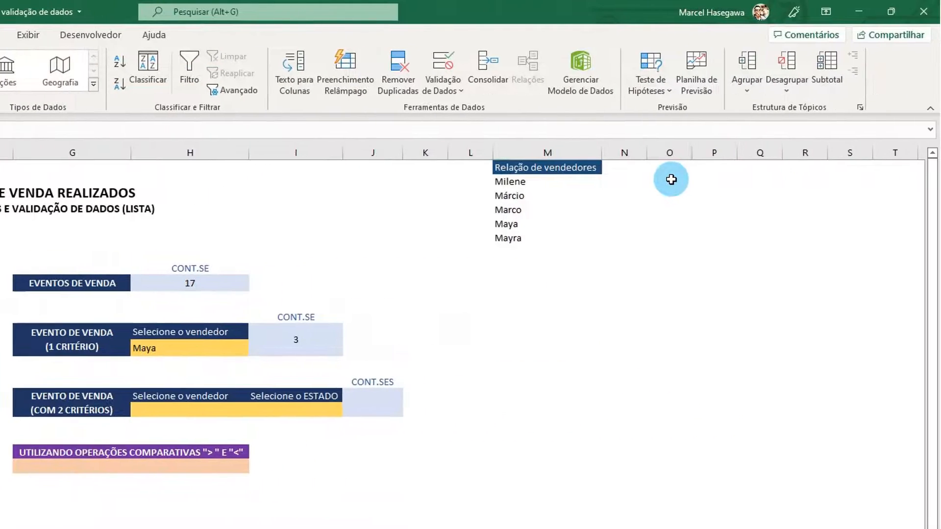
left_click(836, 176)
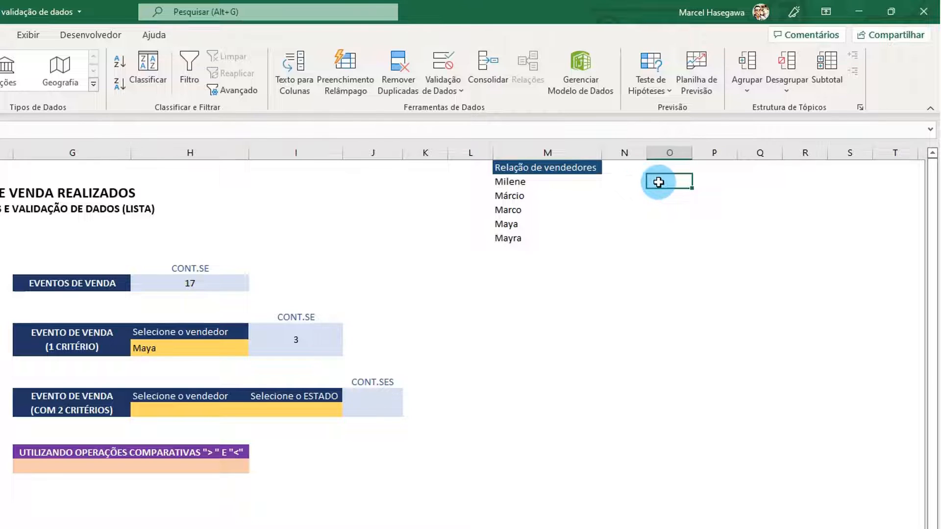
right_click(659, 182)
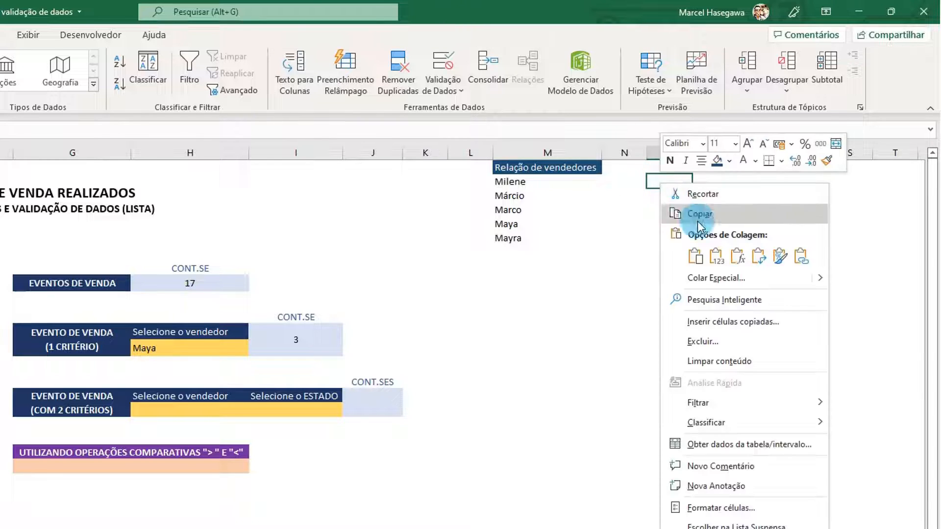
left_click(716, 258)
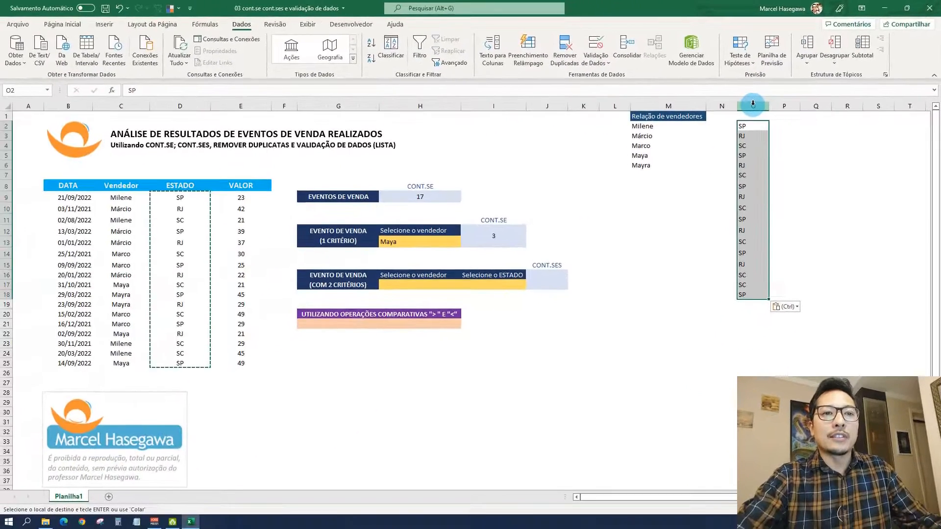
Remove the duplicate values from column O, without treating the data as having headers
left_click(753, 104)
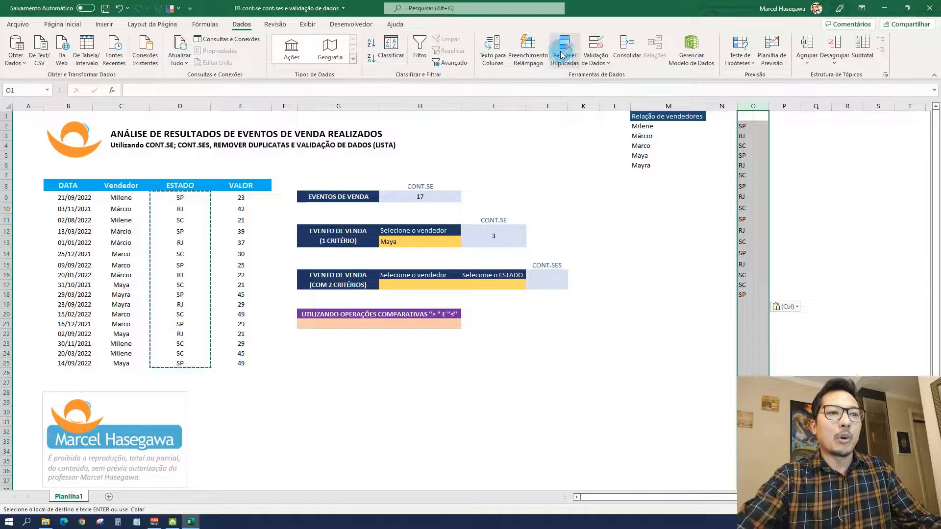
left_click(567, 60)
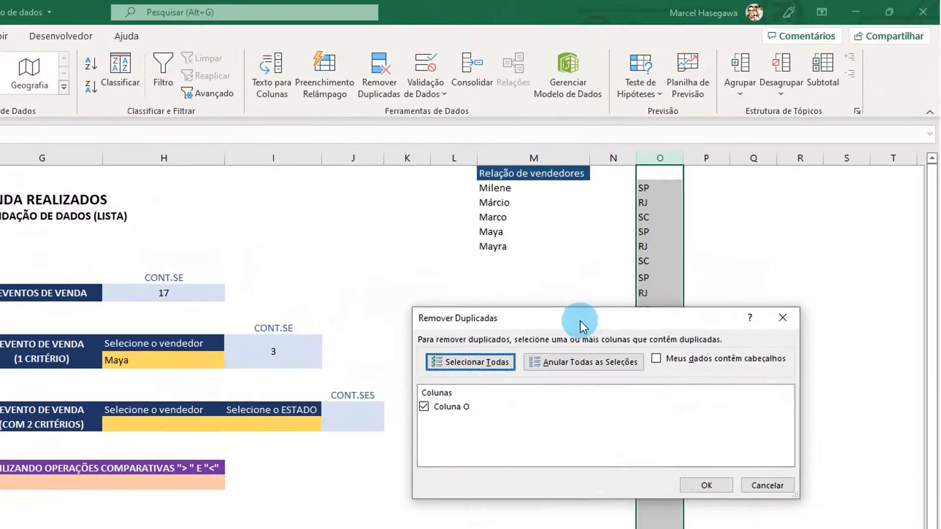
left_click_drag(700, 216, 758, 184)
left_click_drag(667, 276, 668, 273)
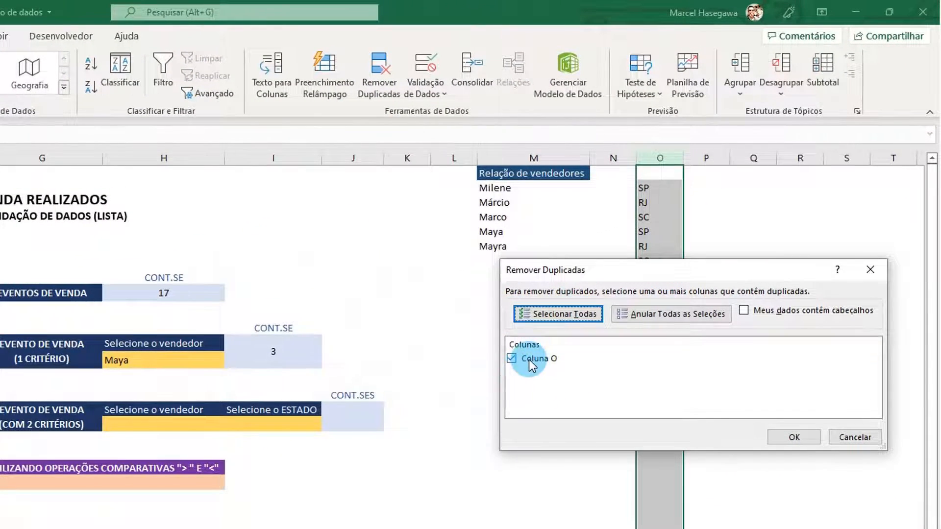
left_click(788, 439)
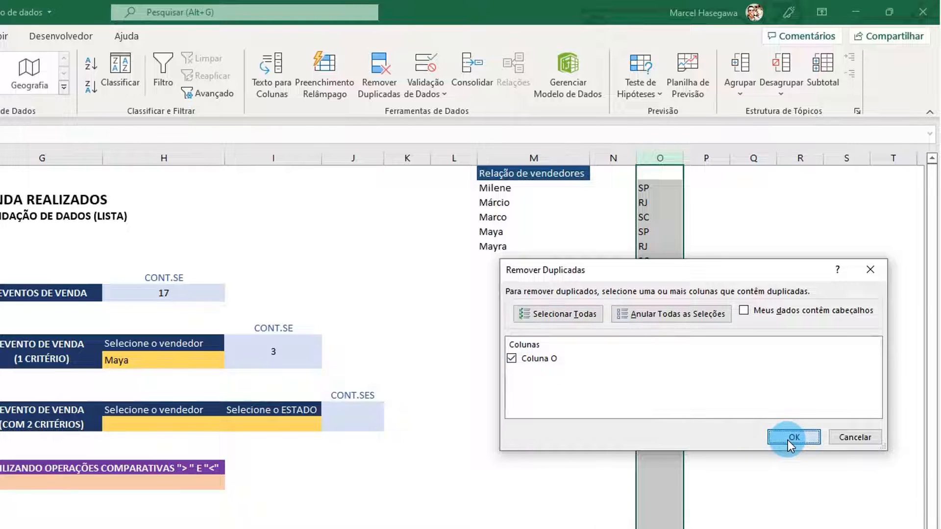
left_click_drag(292, 377, 710, 274)
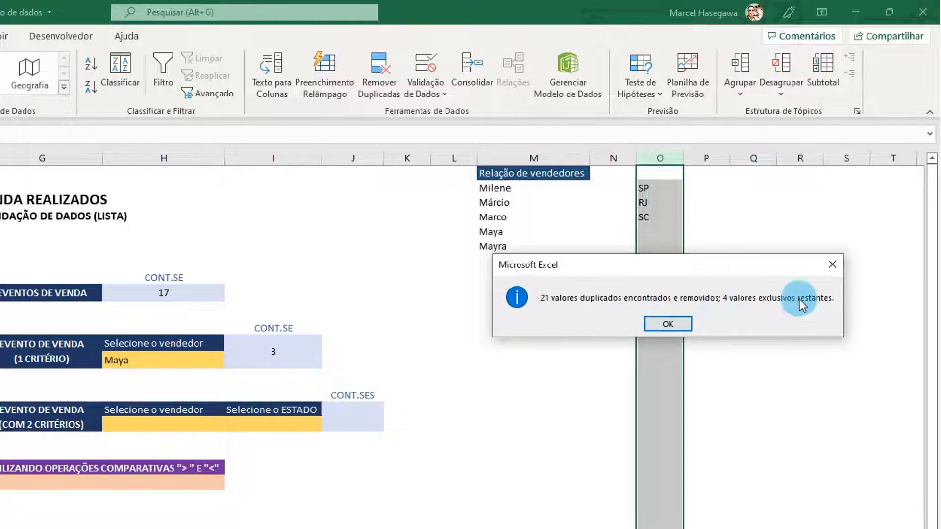
left_click(672, 325)
Enter the heading "Relação de estados" in cell O1 above the list of unique states
left_click(650, 175)
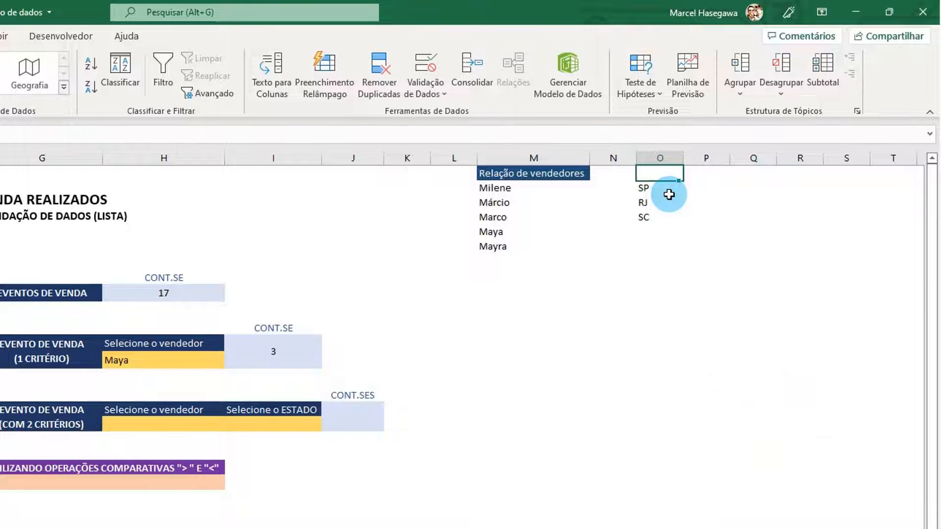
type("Relação de")
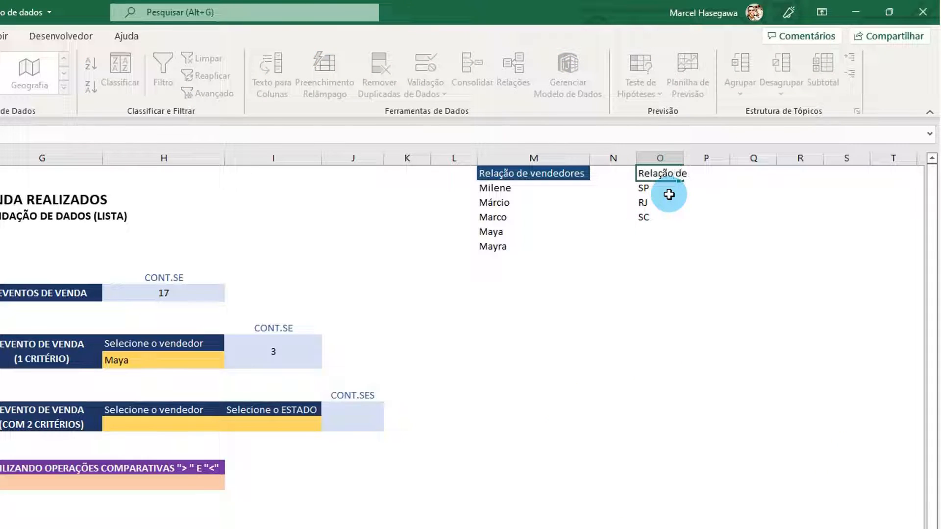
type(" estados")
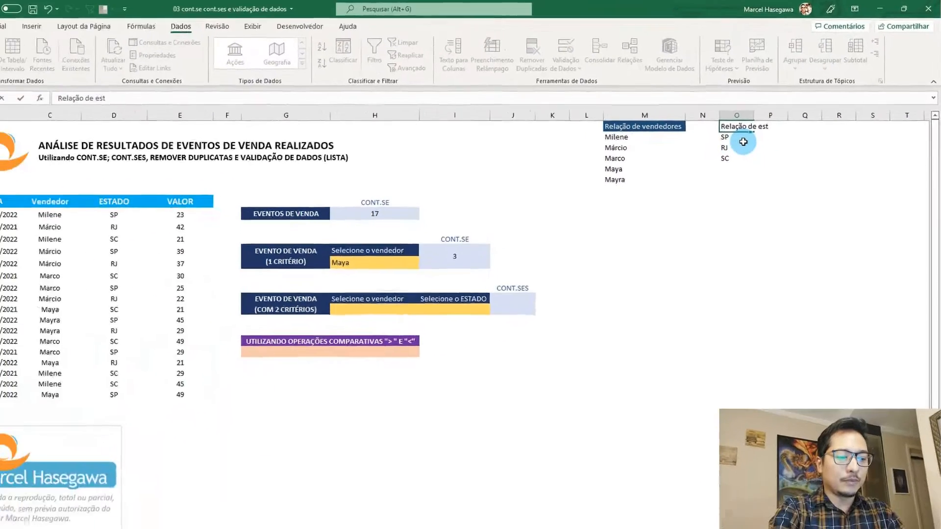
key("Return")
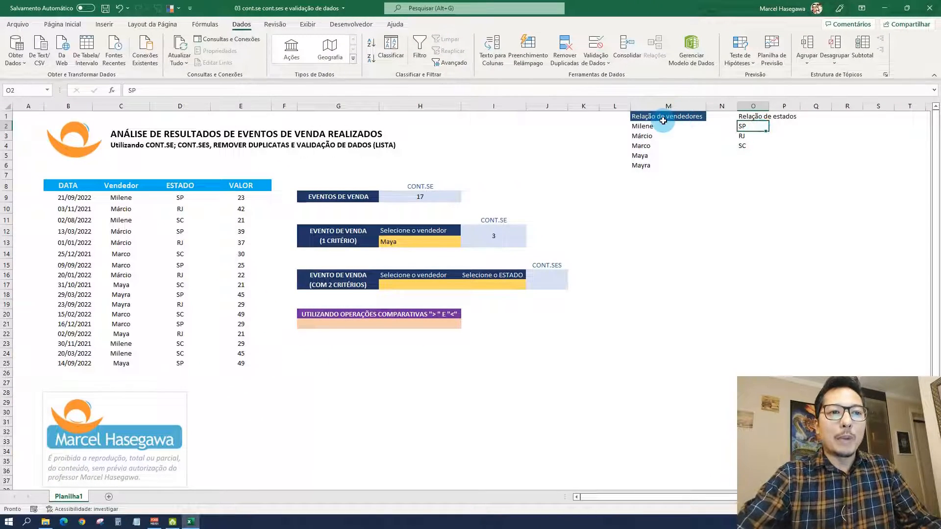
Copy the formatting of the M1 heading to the O1 heading and auto-fit the width of column O
left_click(644, 118)
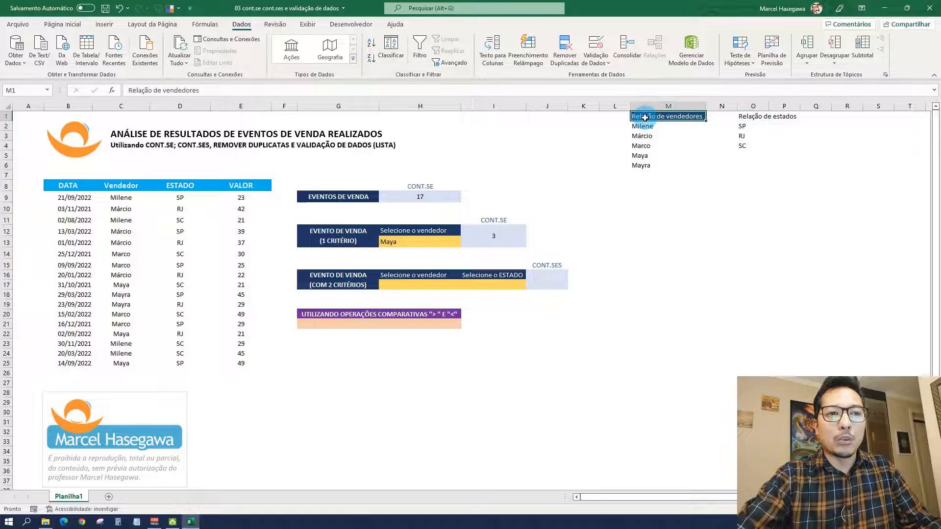
left_click(63, 24)
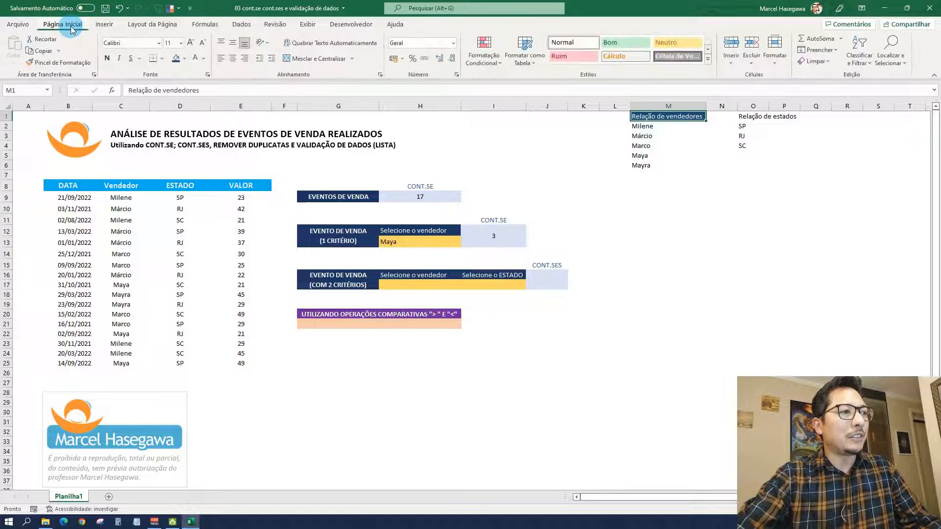
left_click(54, 64)
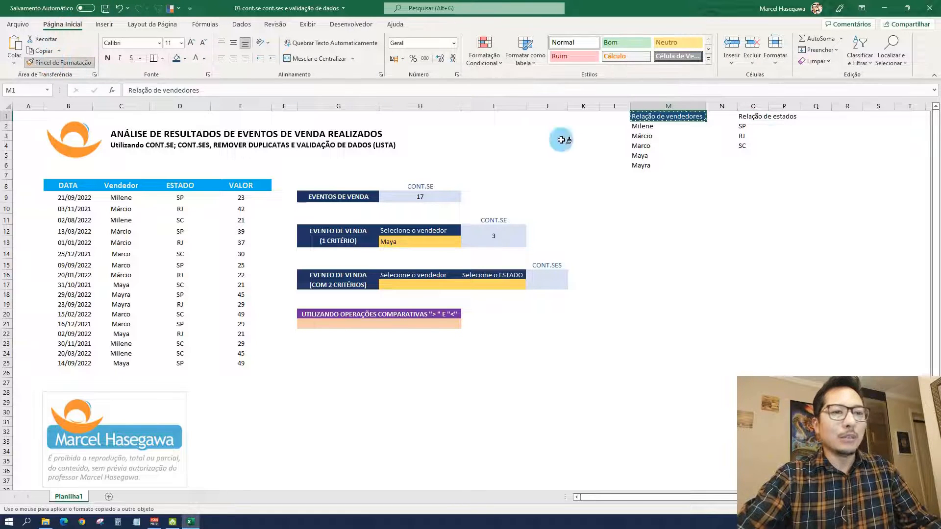
left_click(746, 118)
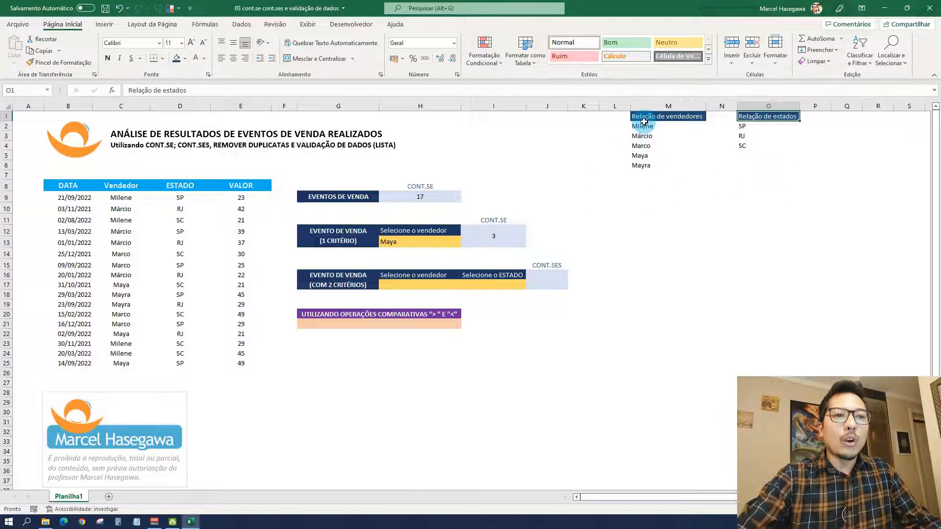
Copy the seller dropdown cell H13 into H17 of the two-criteria block and check its list of options
left_click(424, 241)
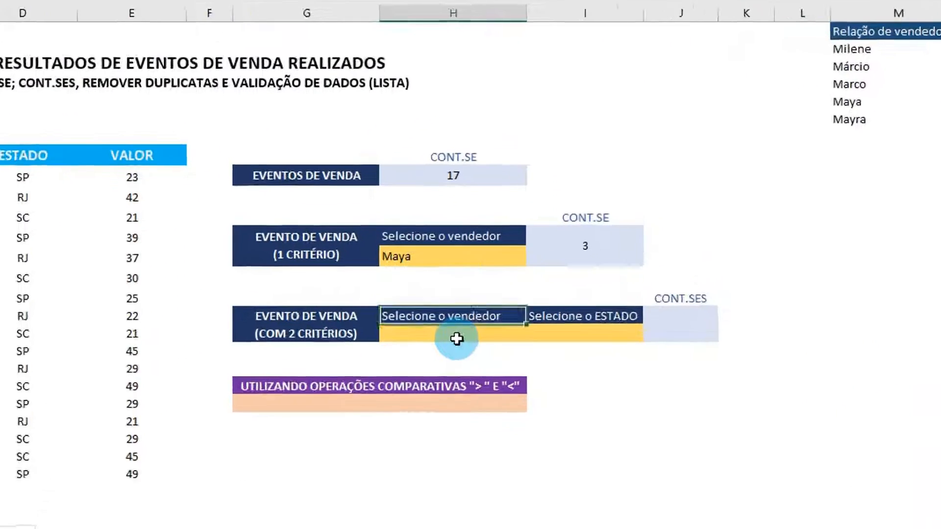
left_click(422, 287)
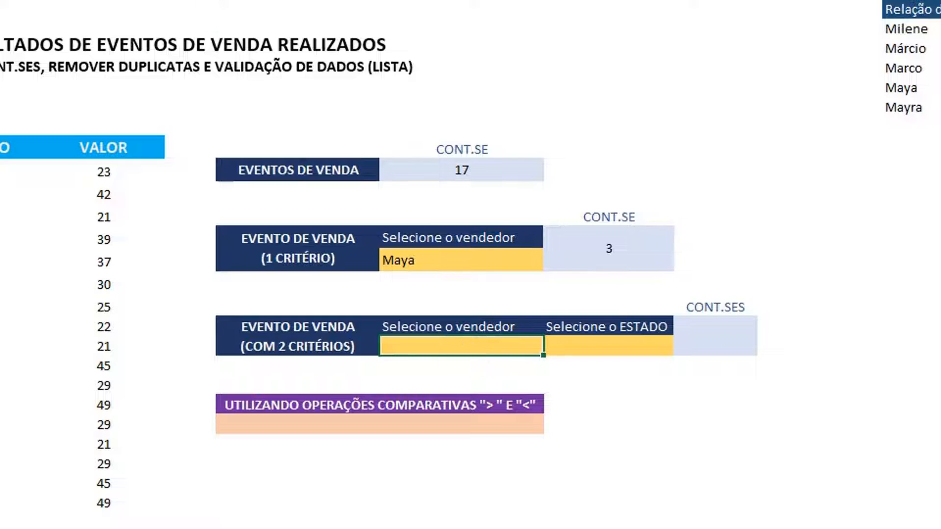
left_click(492, 262)
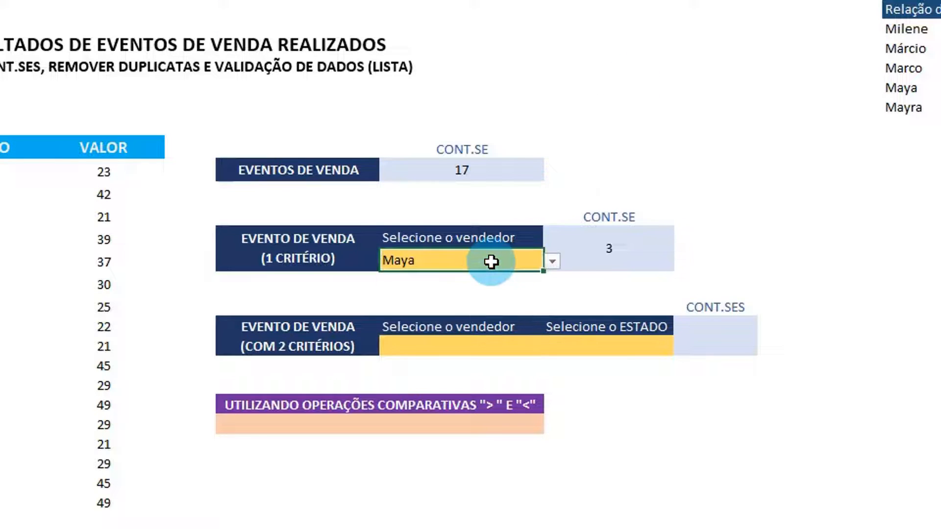
key("ctrl+c")
left_click(484, 346)
key("ctrl+v")
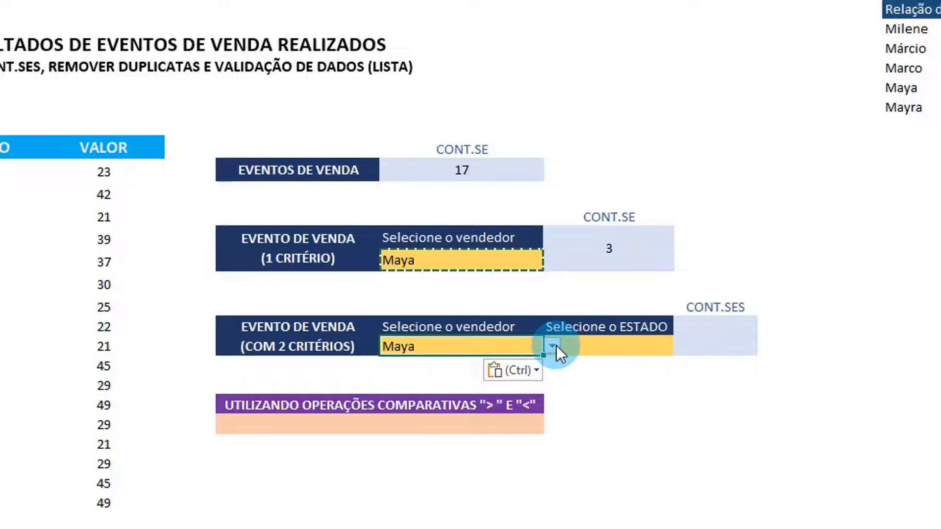
left_click(552, 346)
left_click(649, 382)
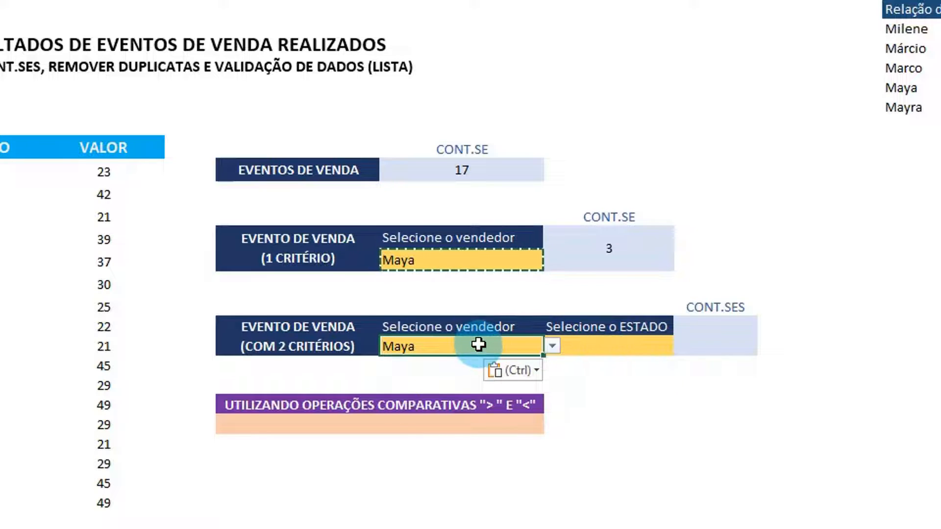
Add list data validation to the state cell I17 with source =$O$2:$O$4 and check its dropdown options
left_click(612, 349)
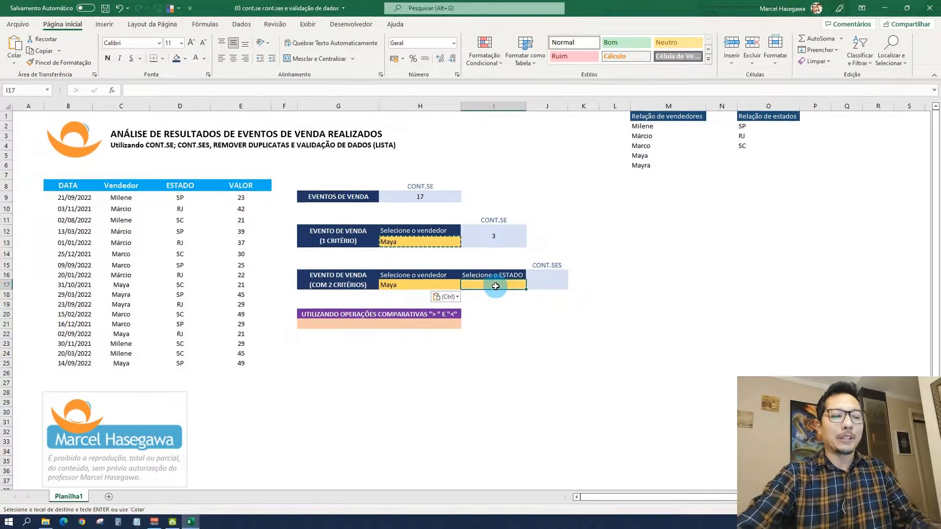
left_click(456, 283)
key("Delete")
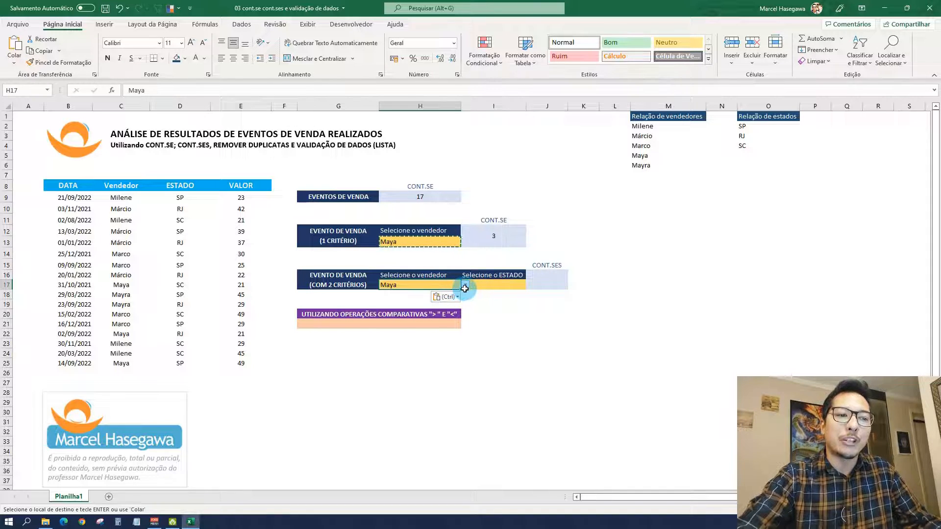
left_click(489, 284)
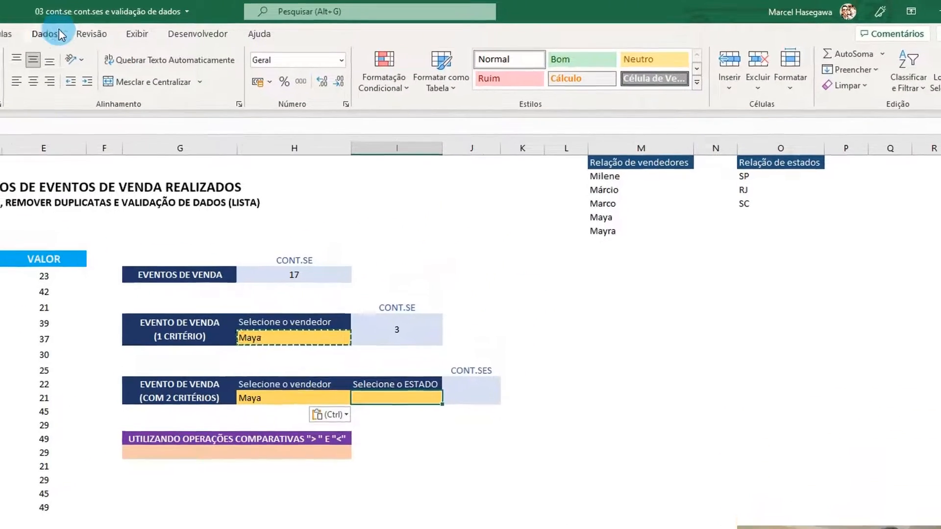
left_click(59, 31)
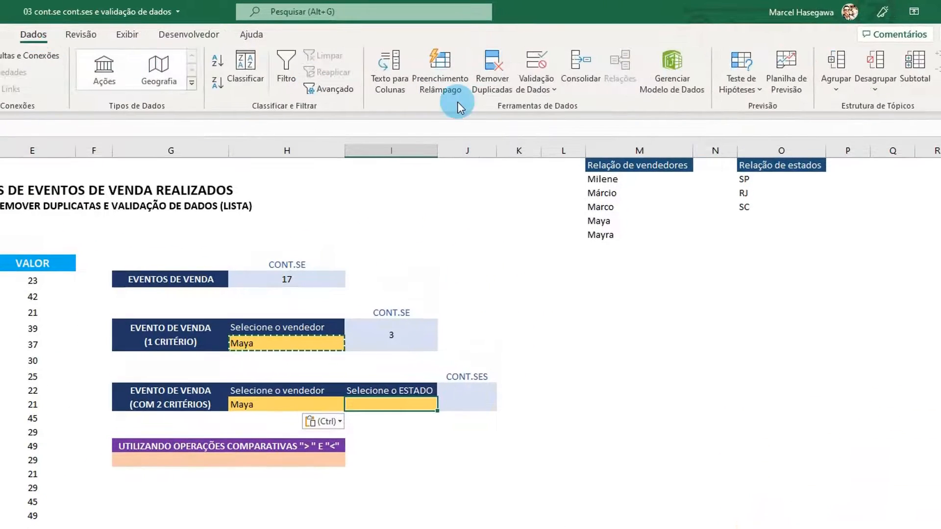
left_click(544, 94)
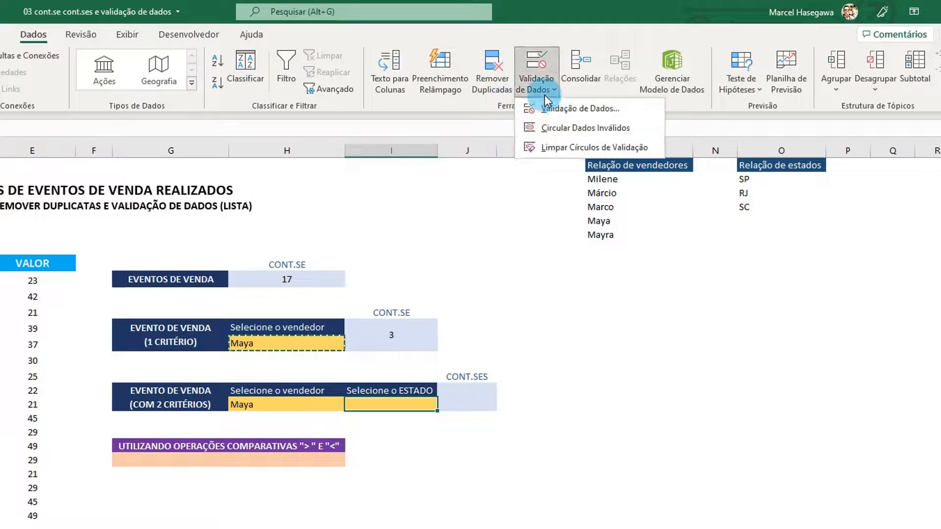
left_click(640, 107)
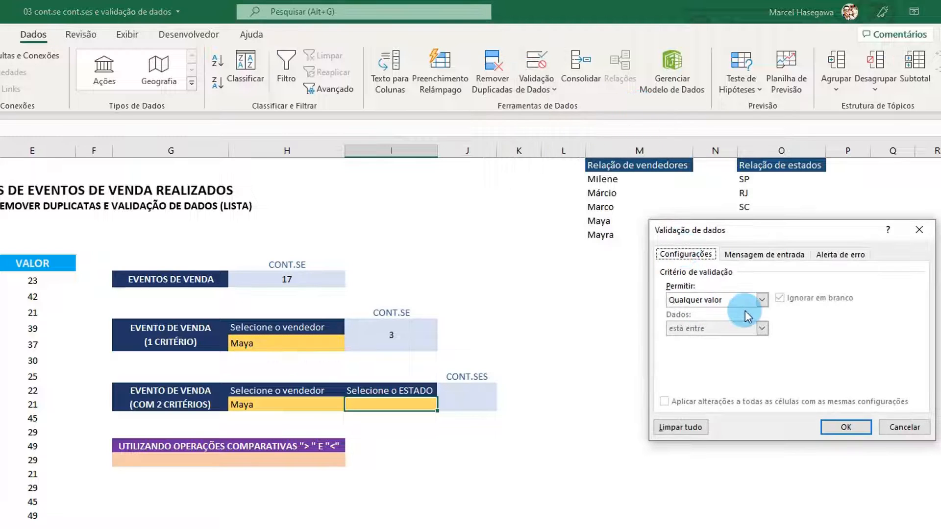
left_click(762, 301)
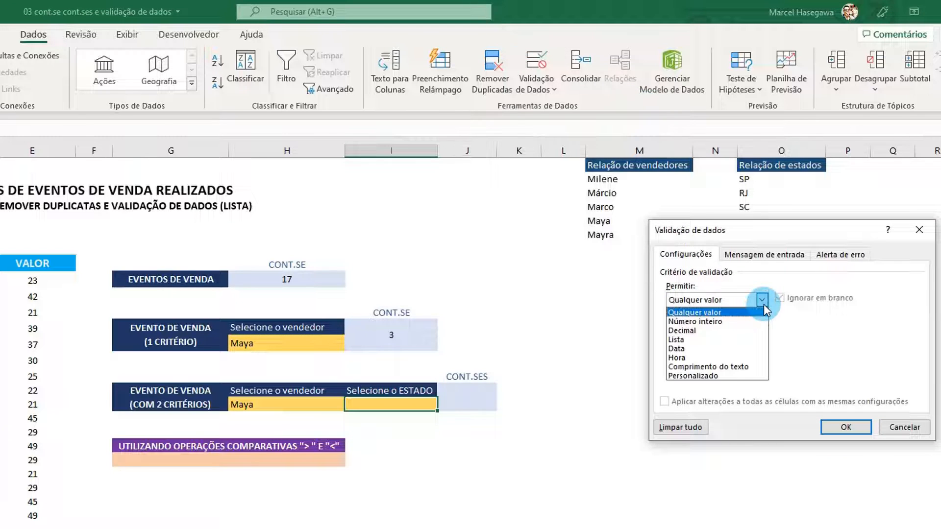
left_click(723, 340)
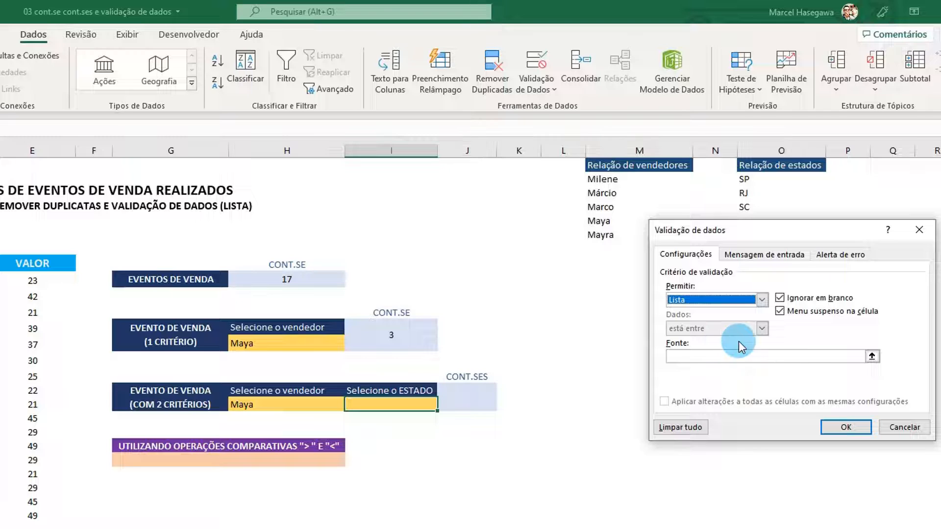
left_click(871, 357)
left_click_drag(745, 180, 755, 202)
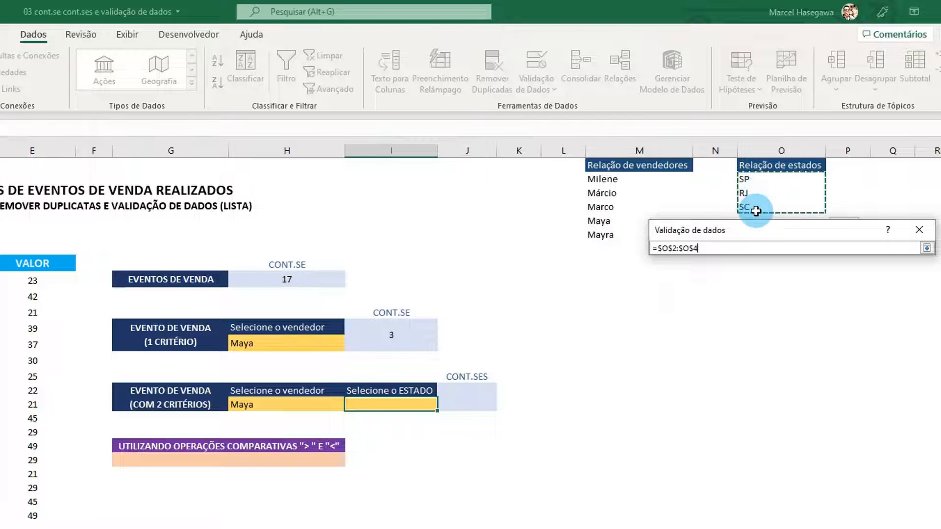
left_click(928, 250)
left_click(845, 430)
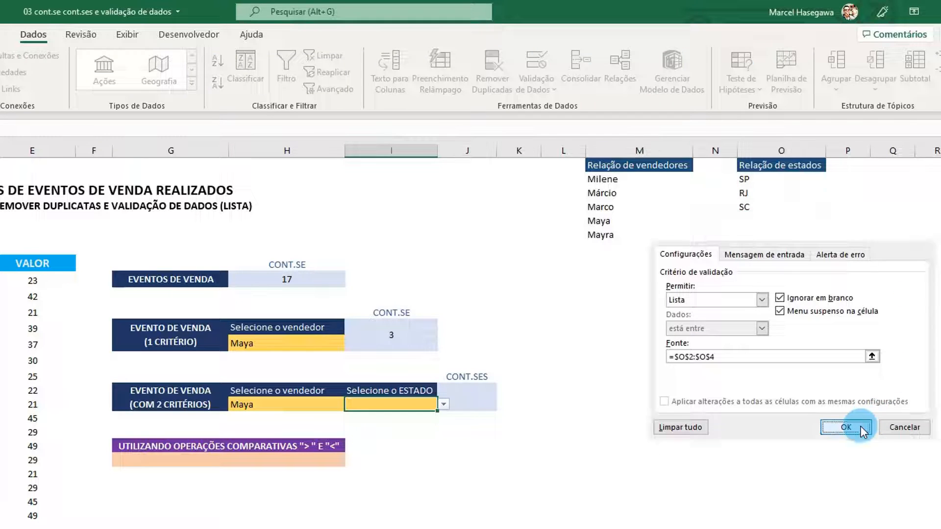
left_click(444, 404)
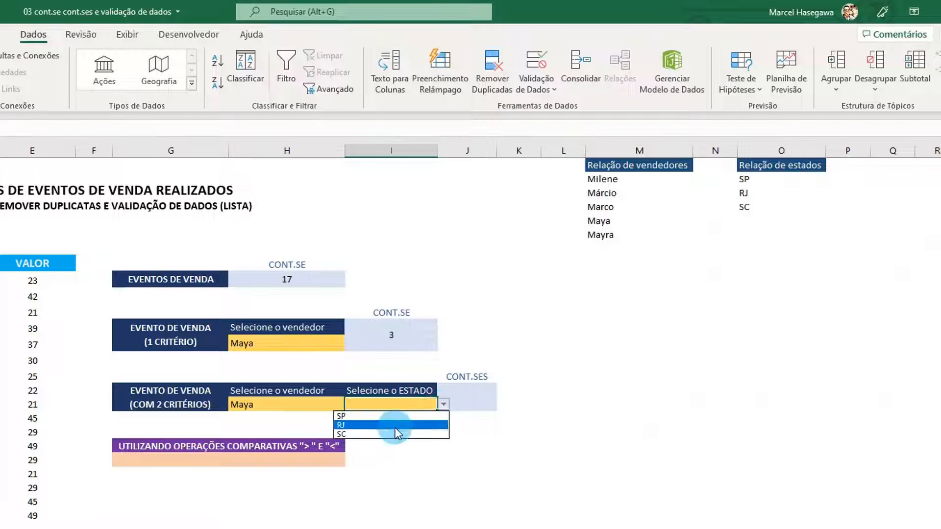
left_click(478, 404)
Start a CONT.SES formula in J16 with C9:C25 as the first criteria range and H17 as its criterion
left_click(476, 401)
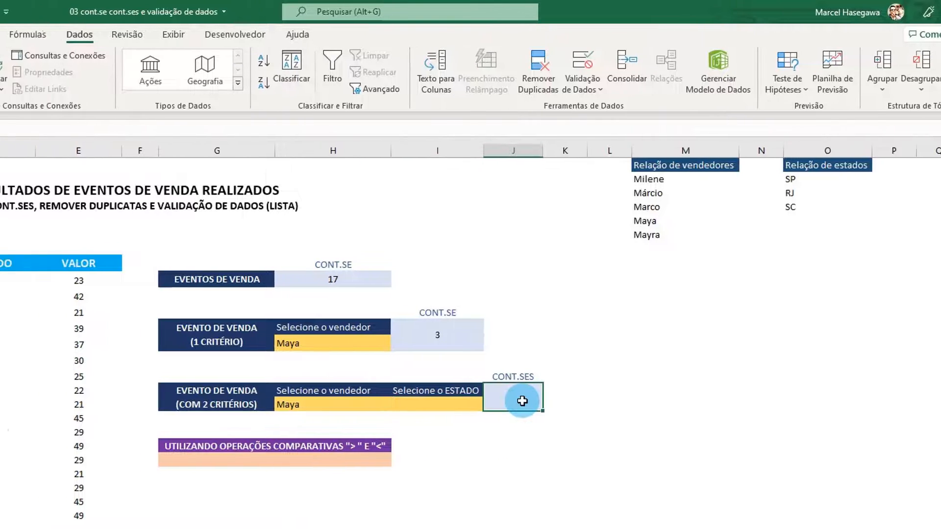
type("=cont.ses")
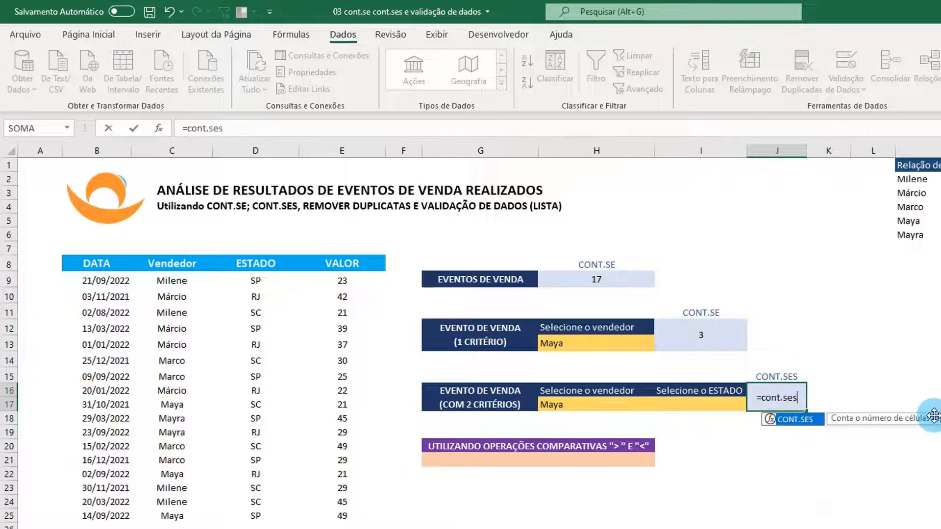
type("(")
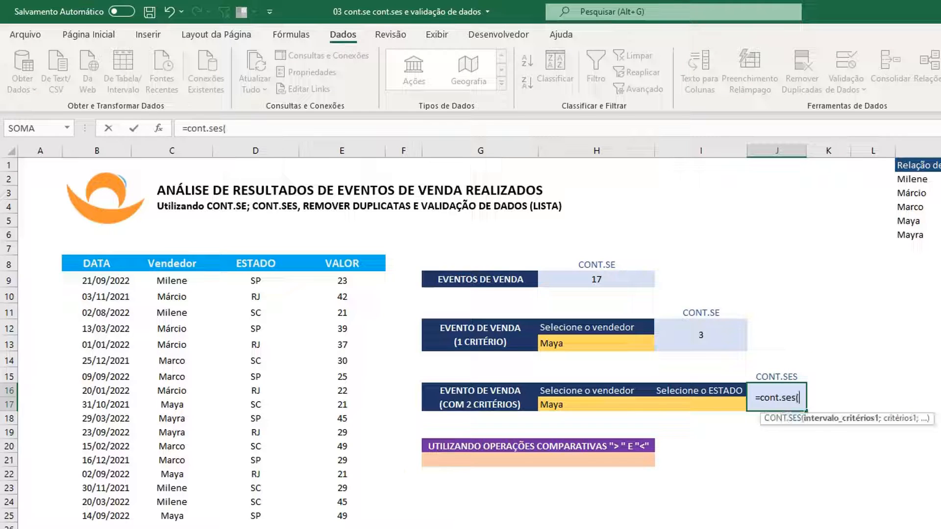
left_click(185, 283)
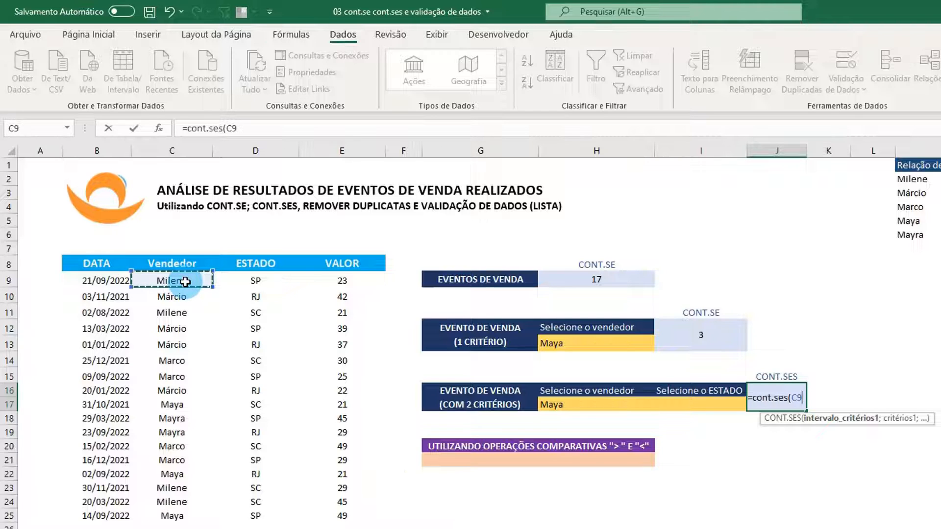
key("ctrl+shift+Down")
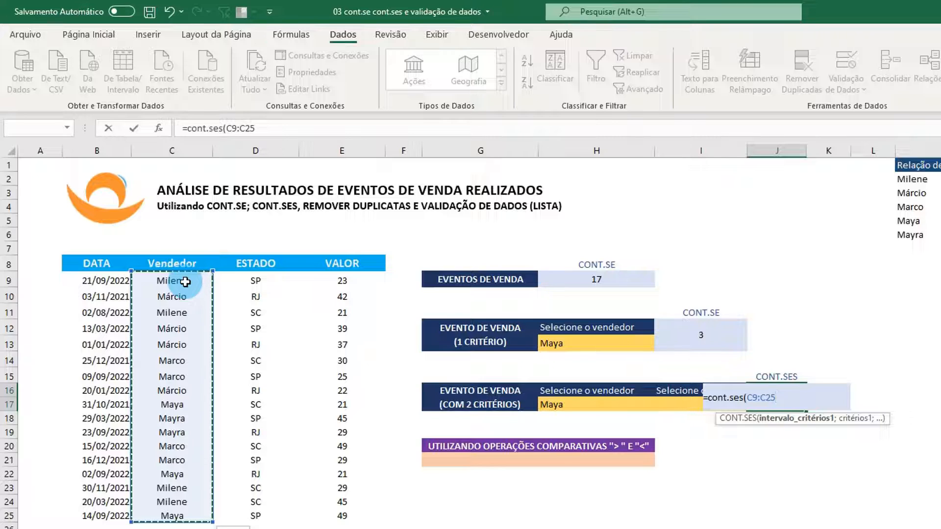
type(";")
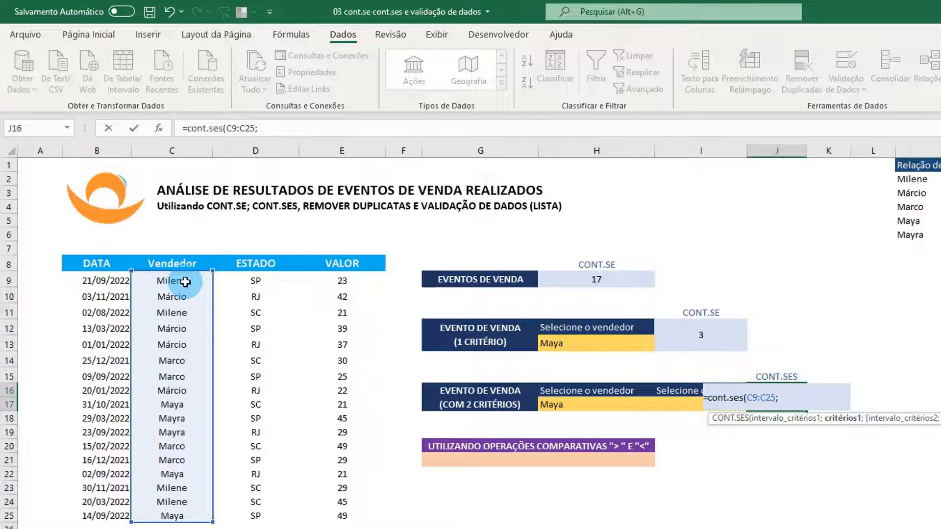
left_click(571, 406)
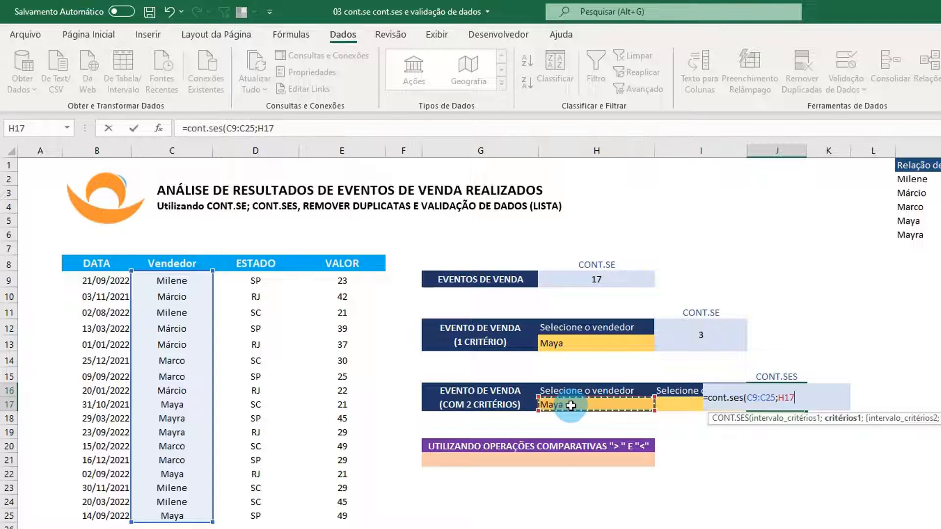
Complete the J16 formula with D9:D25 as the second criteria range and I17 as its criterion
type(";")
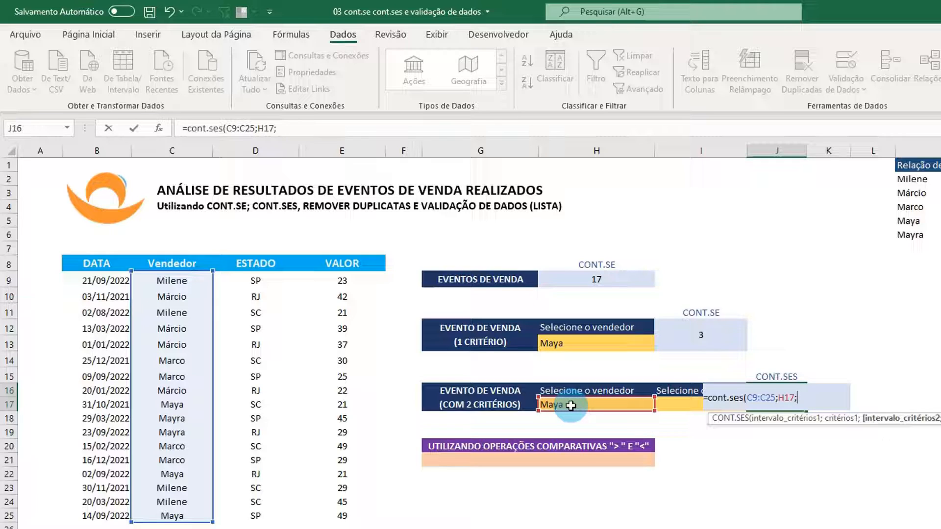
left_click(250, 281)
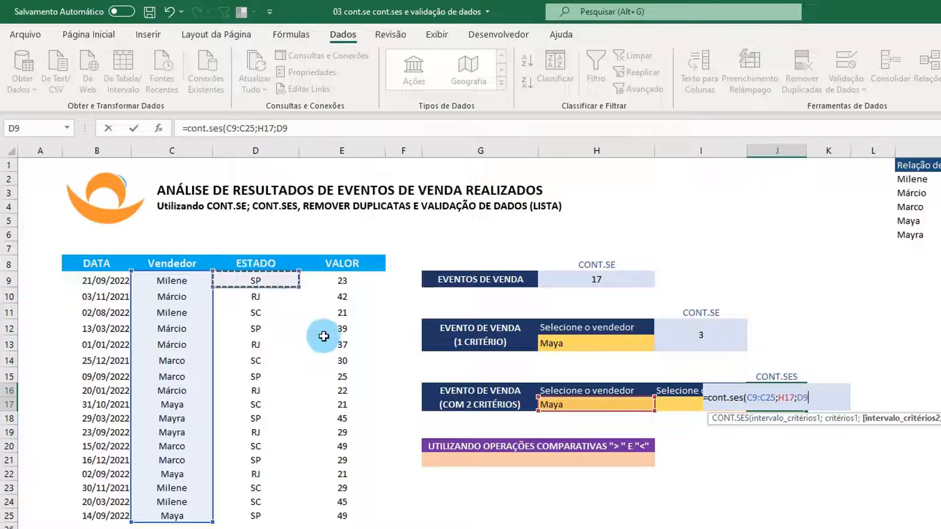
key("ctrl+shift+Down")
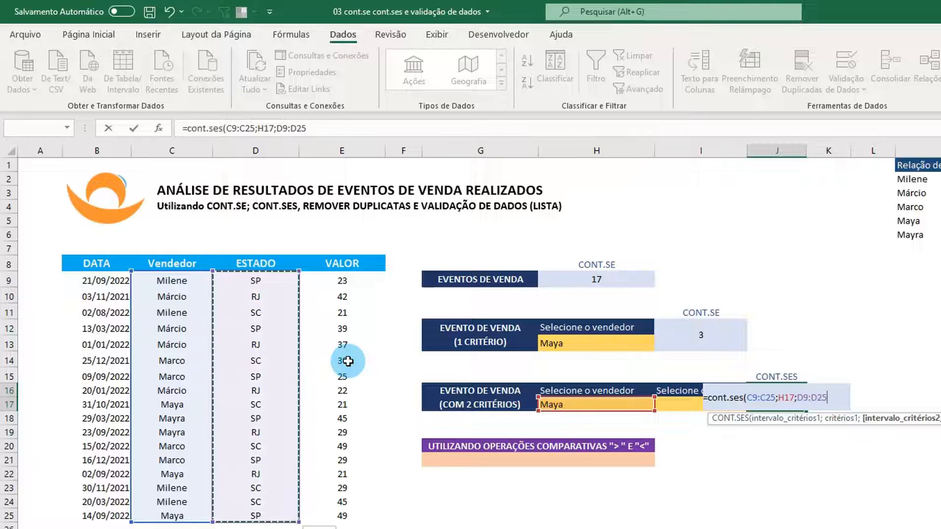
type(";")
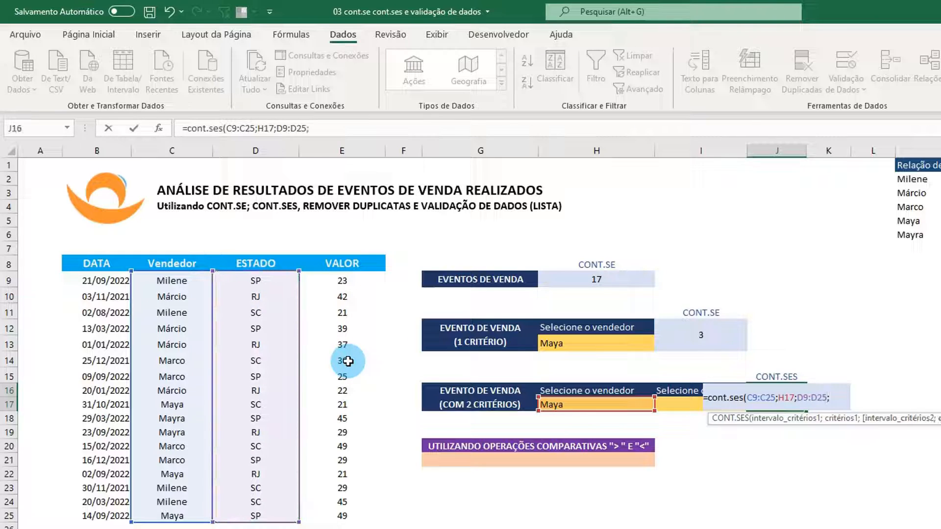
left_click(677, 403)
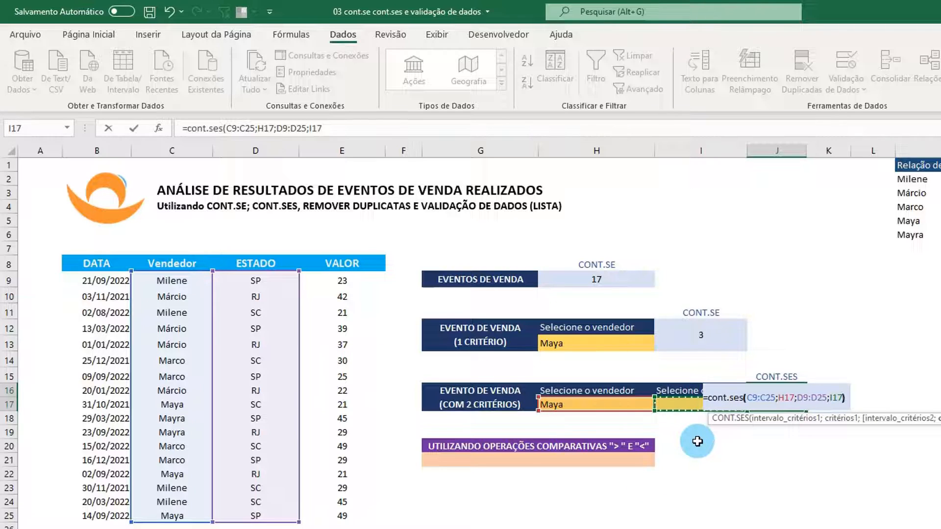
key("Return")
Left-align the CONT.SES result cell J16 and open its formula to examine the ranges and criteria
left_click(793, 403)
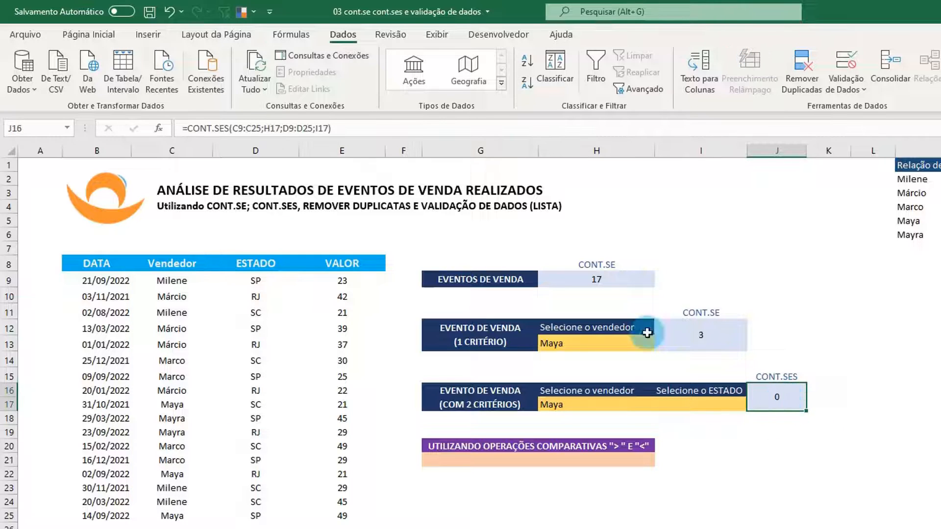
left_click(79, 36)
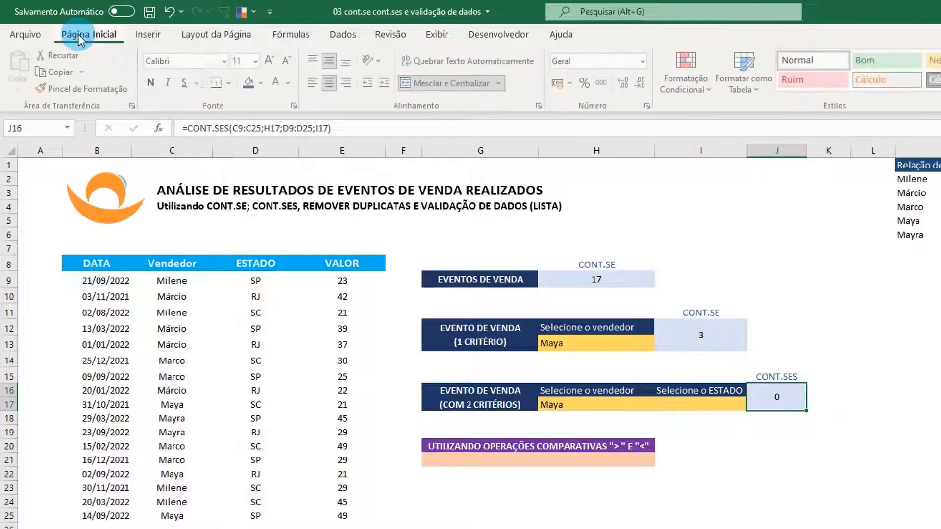
left_click(315, 84)
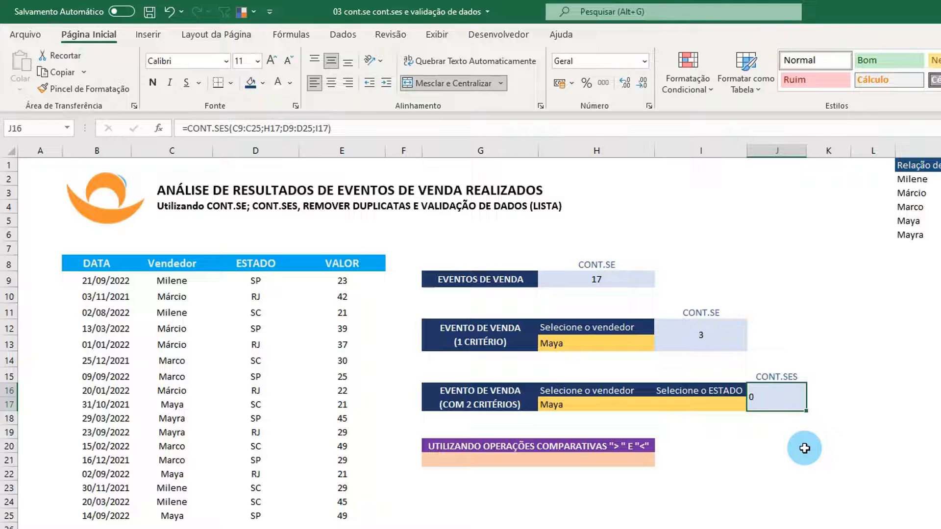
key("F2")
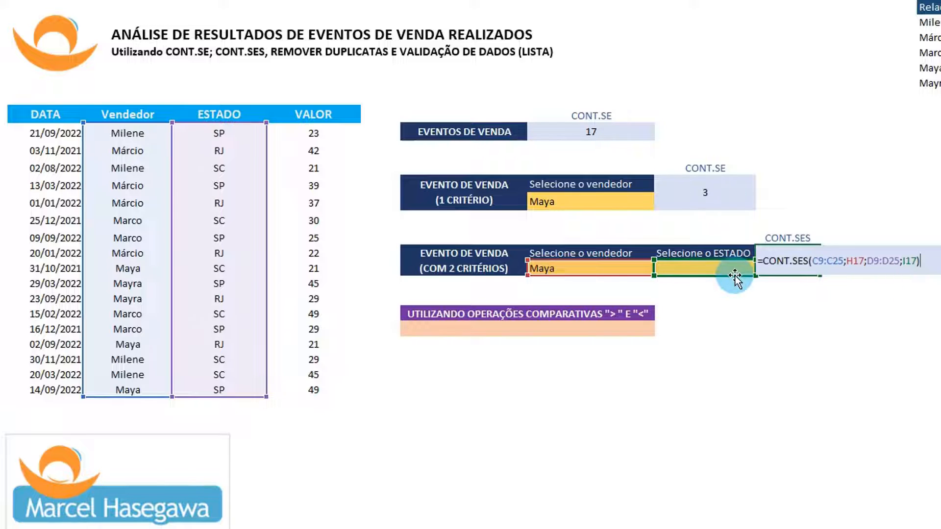
key("Return")
left_click(782, 260)
Choose RJ as the state in I17 and select the CONT.SES result cell J16 to check the count
left_click(709, 270)
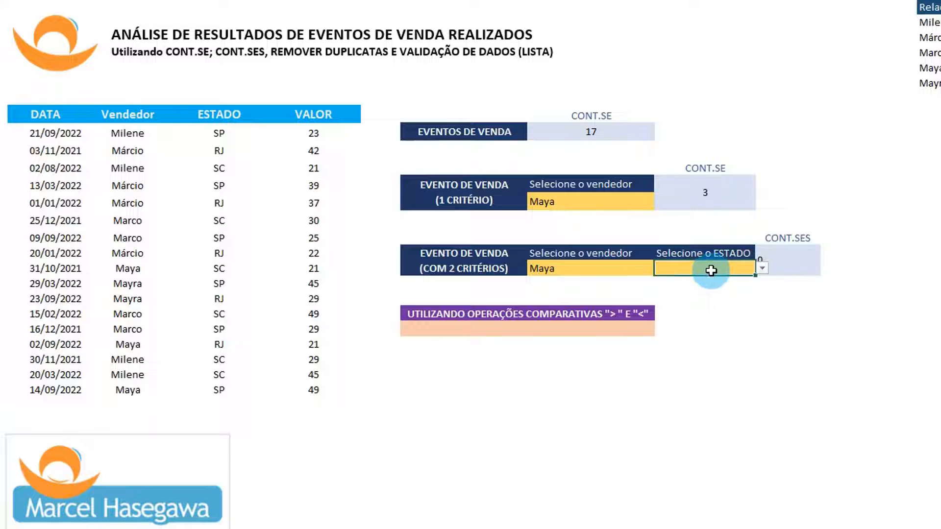
left_click(763, 267)
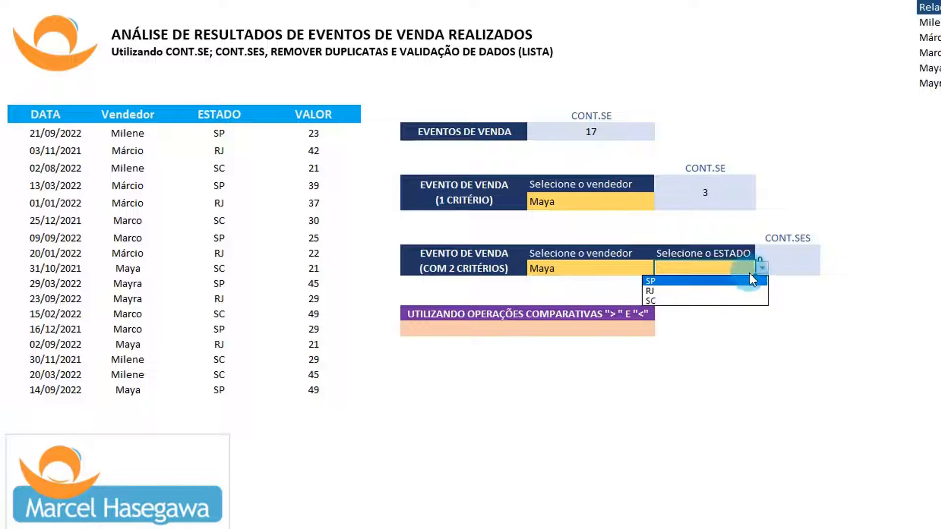
left_click(720, 291)
left_click(804, 296)
left_click(781, 255)
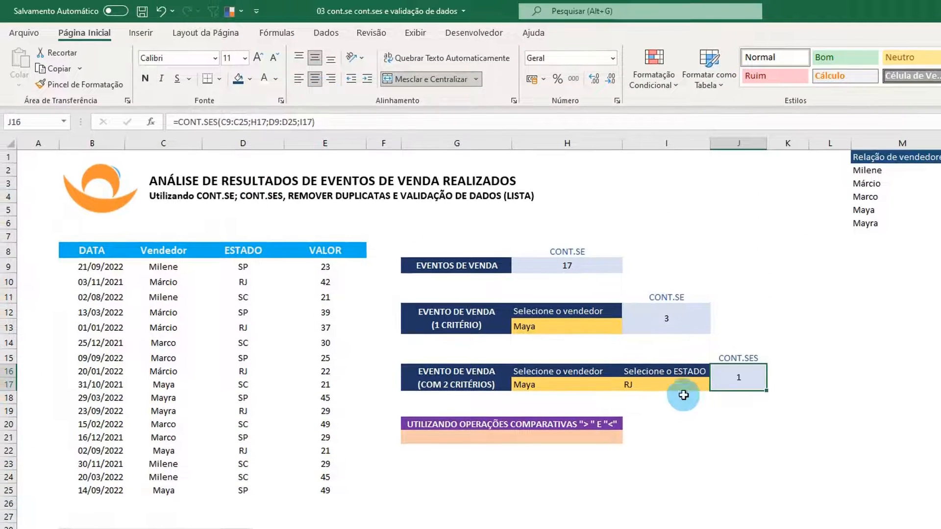
Change the state in I17 to SP and then to SC to test the CONT.SES count
left_click(732, 269)
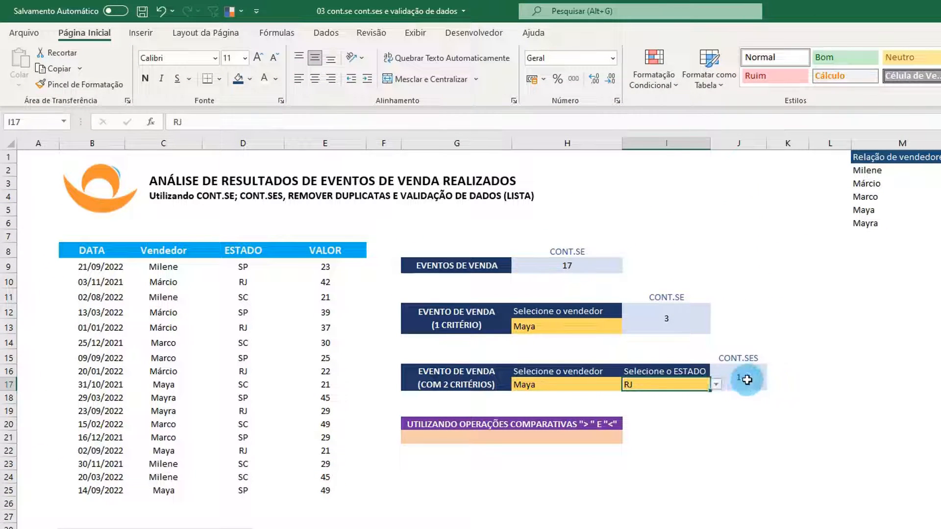
left_click(716, 384)
left_click(679, 396)
left_click(716, 385)
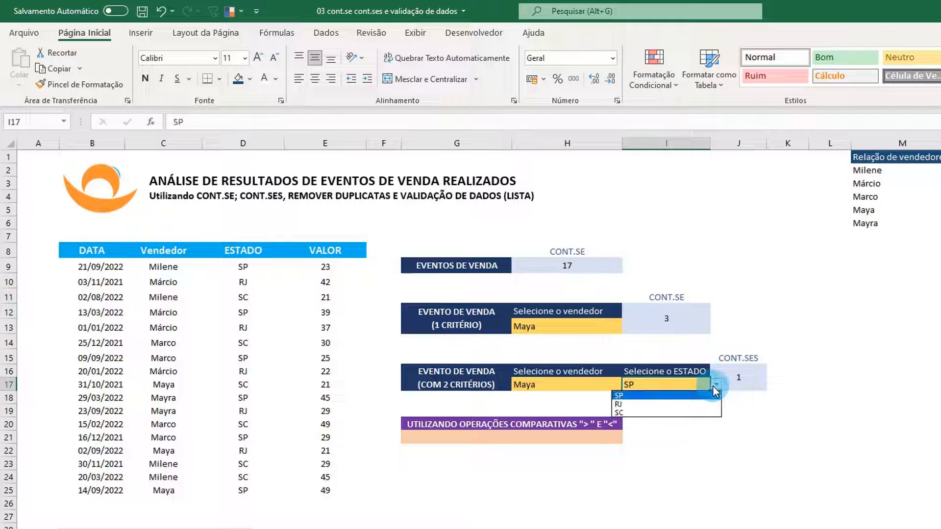
left_click(681, 414)
Choose the first seller in the list in H17 and set the state in I17 to SP
left_click(615, 386)
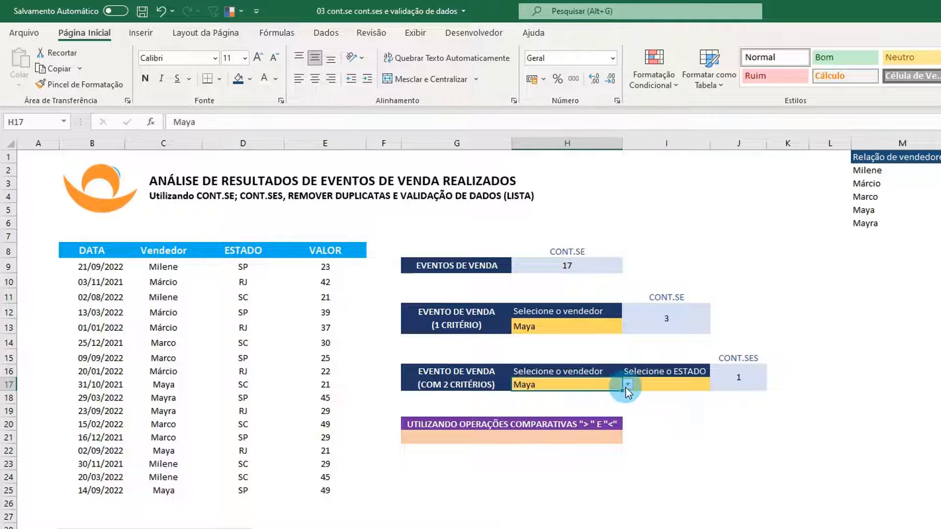
left_click(628, 384)
left_click(594, 398)
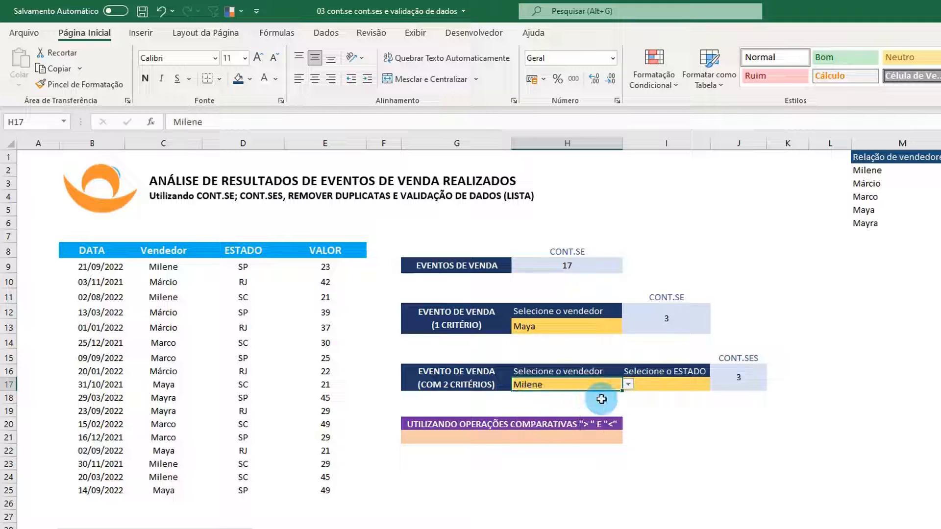
left_click(671, 405)
left_click(672, 390)
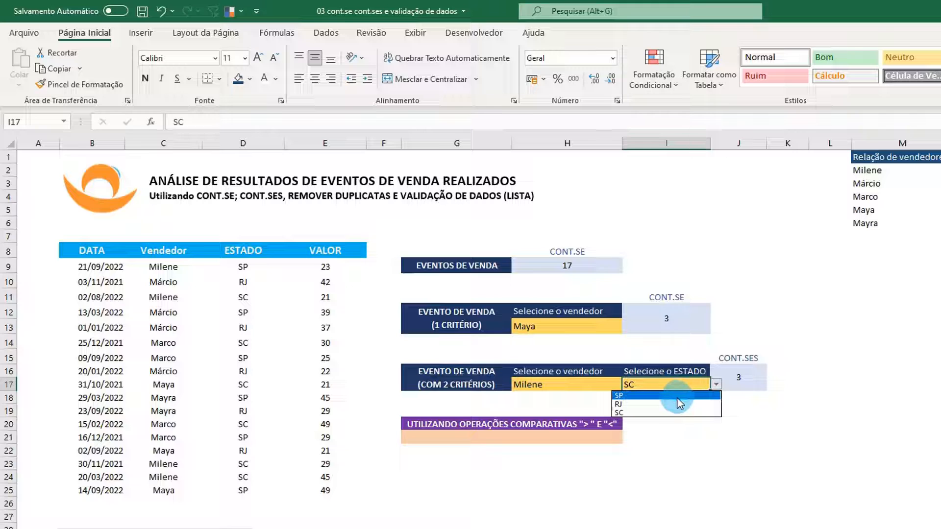
left_click(677, 399)
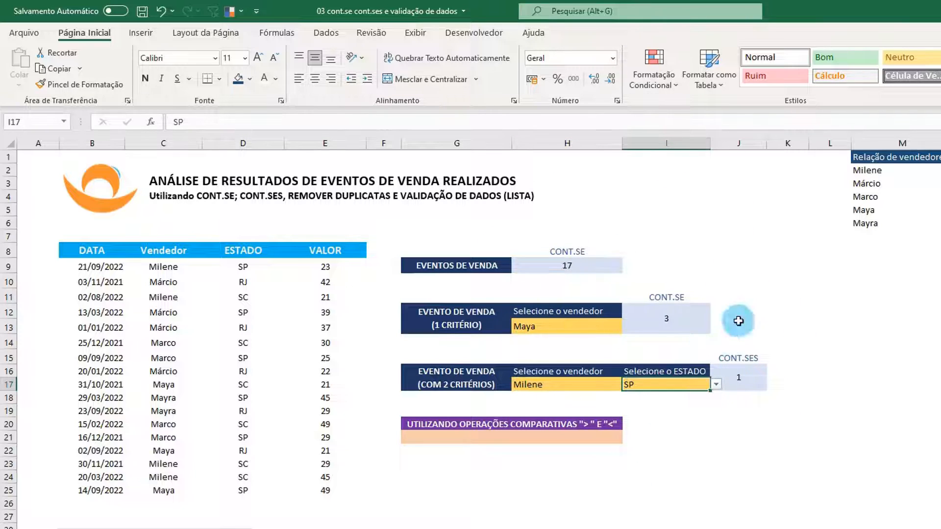
Enter the label "maior que 25" in G19, above the comparative operations header
left_click(555, 439)
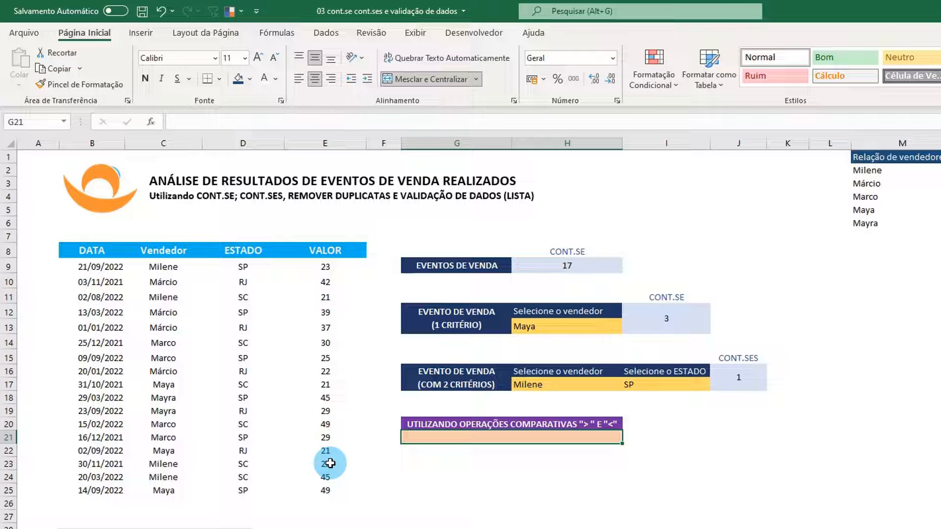
key("Up")
key("Up")
type("maior que 25")
key("Return")
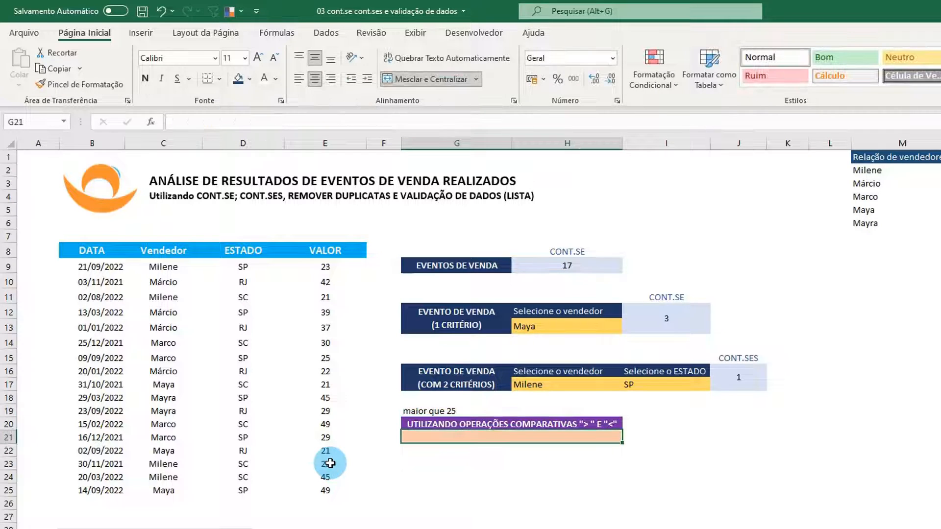
Replace the label in G19 with "maior ou igual a 25"
key("Up")
type("ma")
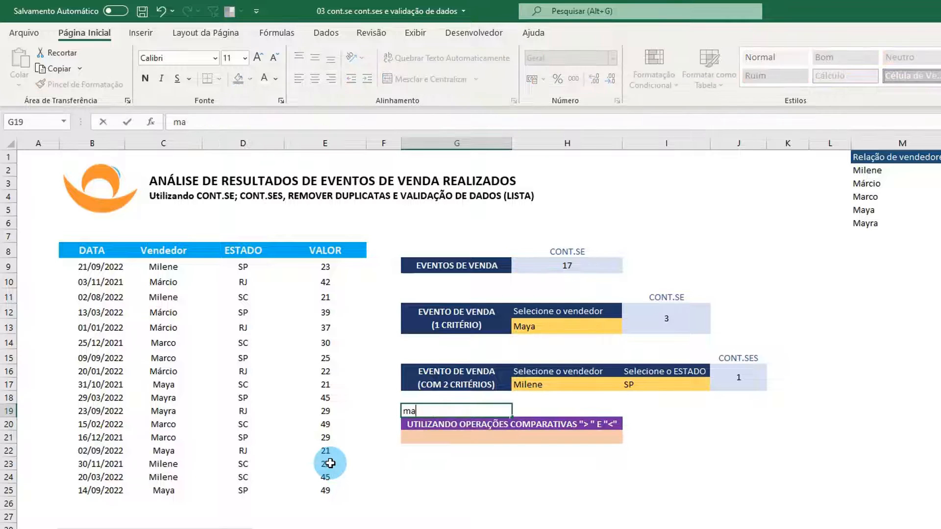
type("ior ou igua")
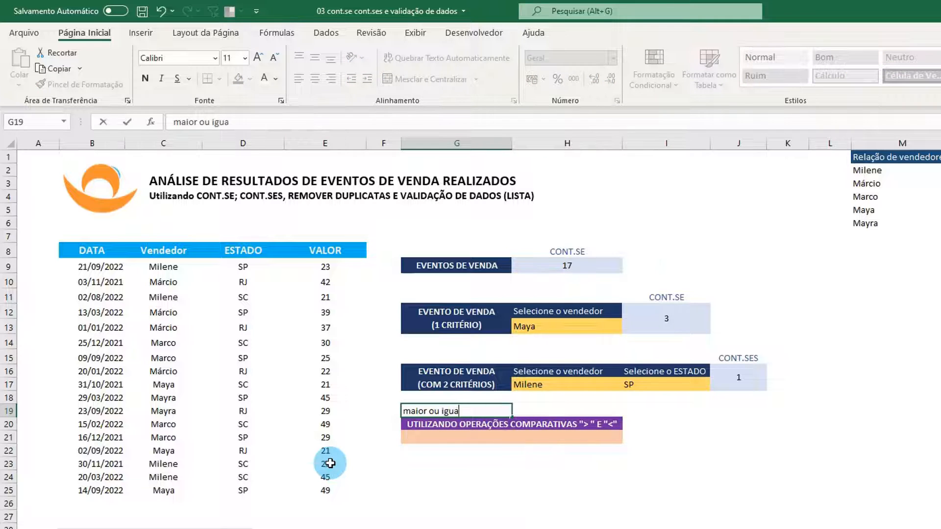
type("l a25")
key("Return")
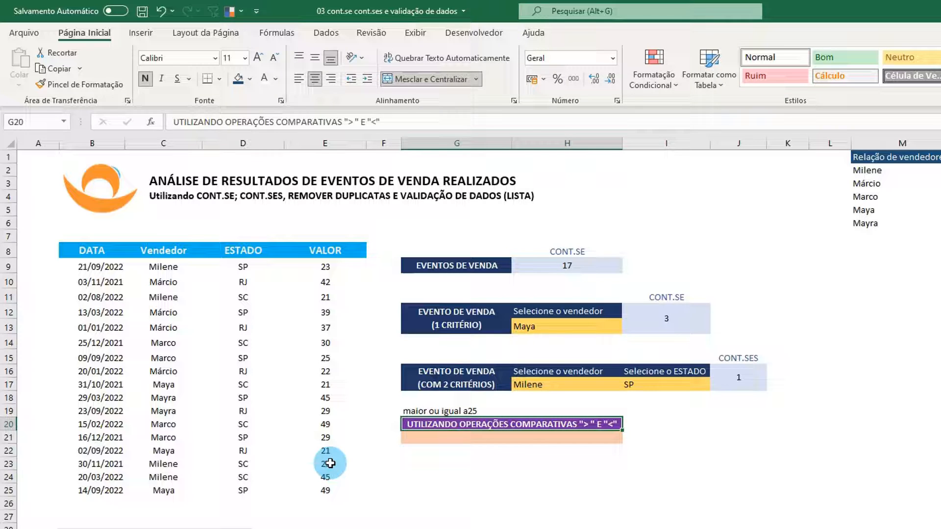
key("Up")
key("F2")
key("BackSpace")
key("BackSpace")
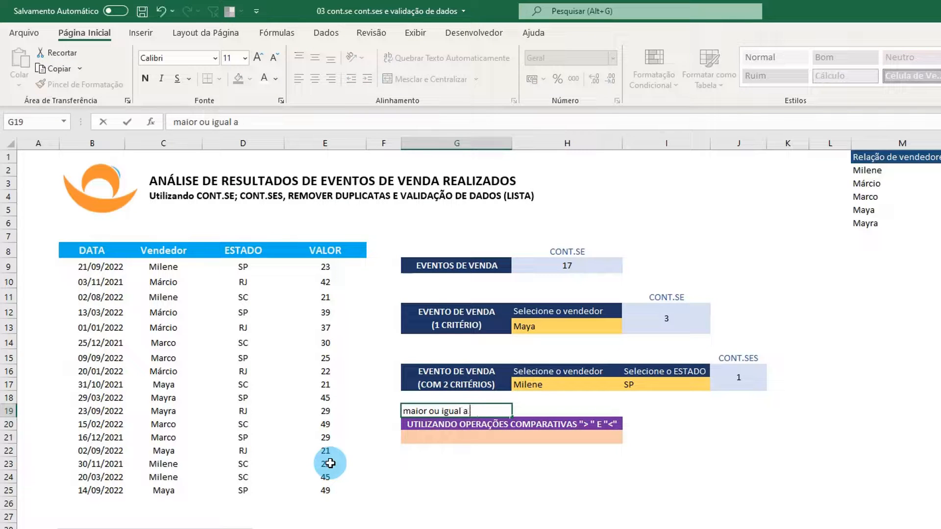
key("Return")
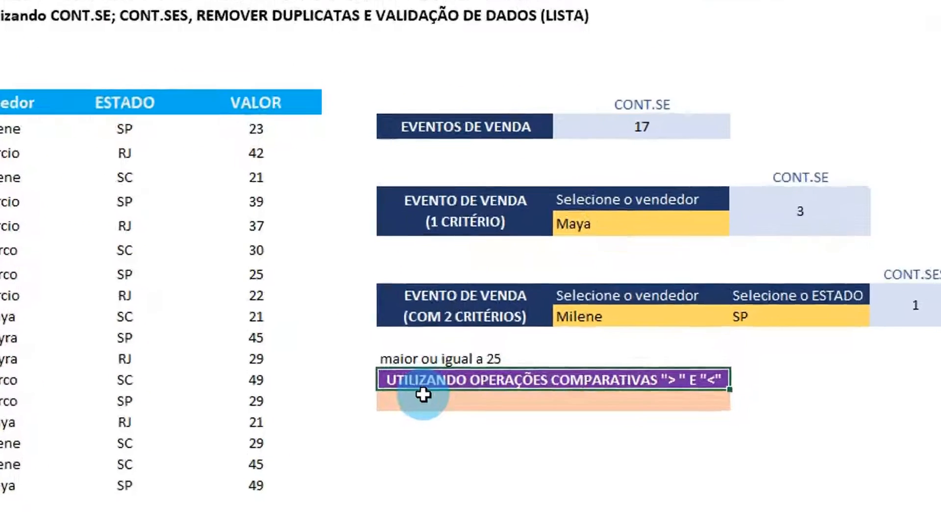
Count the VALOR entries of at least 25 in G21 with a CONT.SE formula over E9:E25 using the criterion ">=25"
left_click(429, 434)
type("=cont.se")
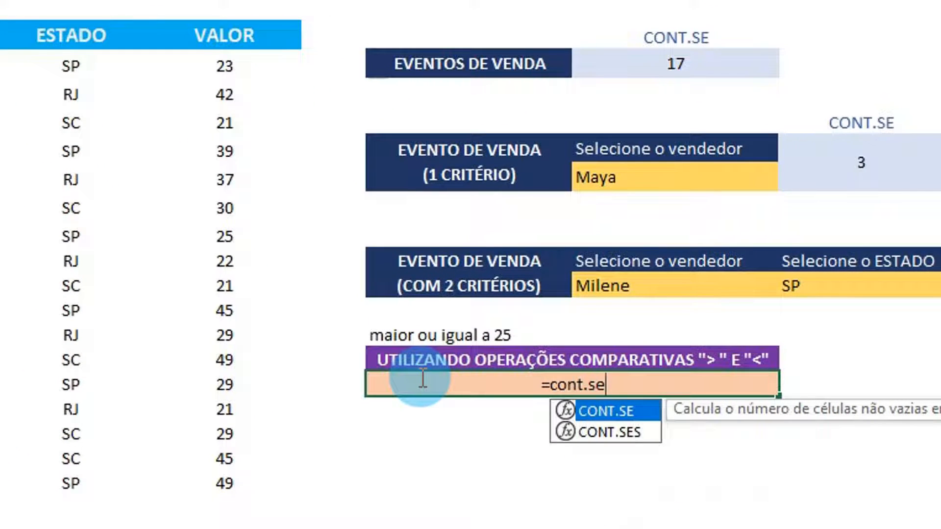
type("(")
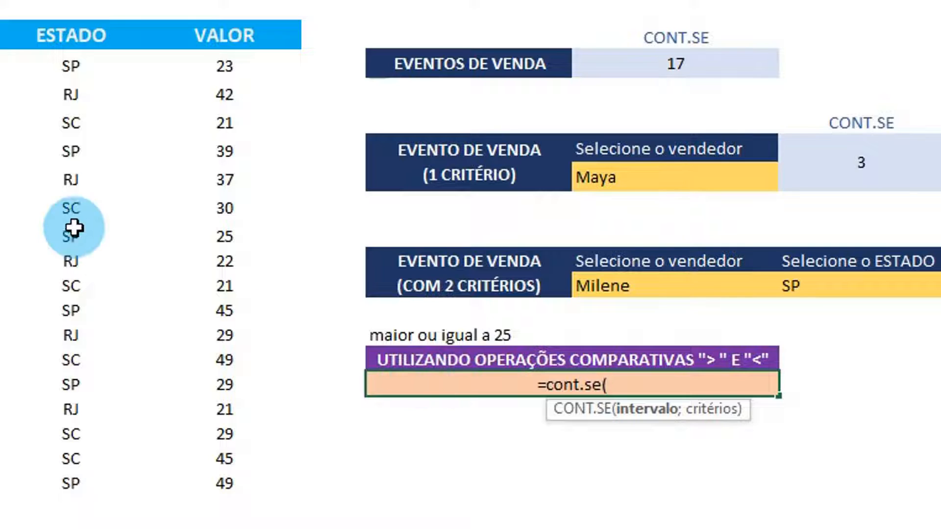
left_click(240, 66)
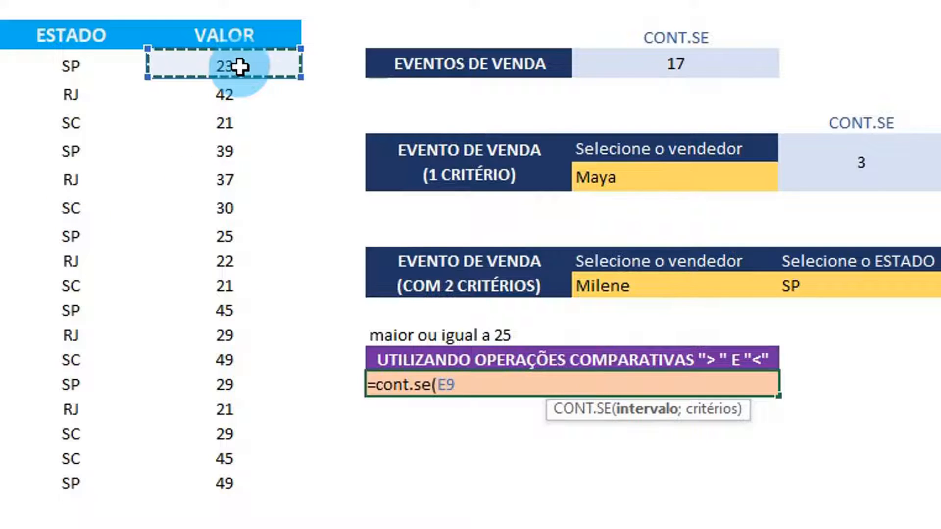
key("ctrl+shift+Down")
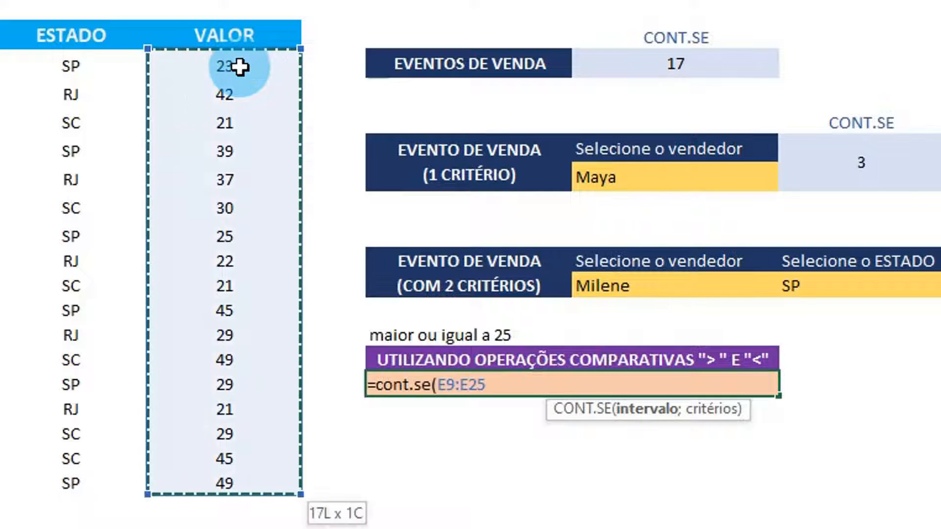
type(";")
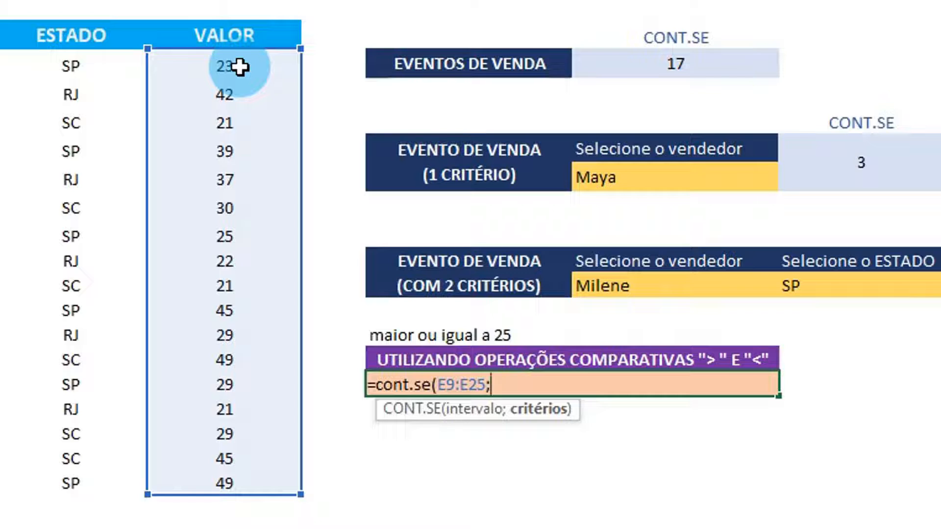
type("\"")
type(">=25\")")
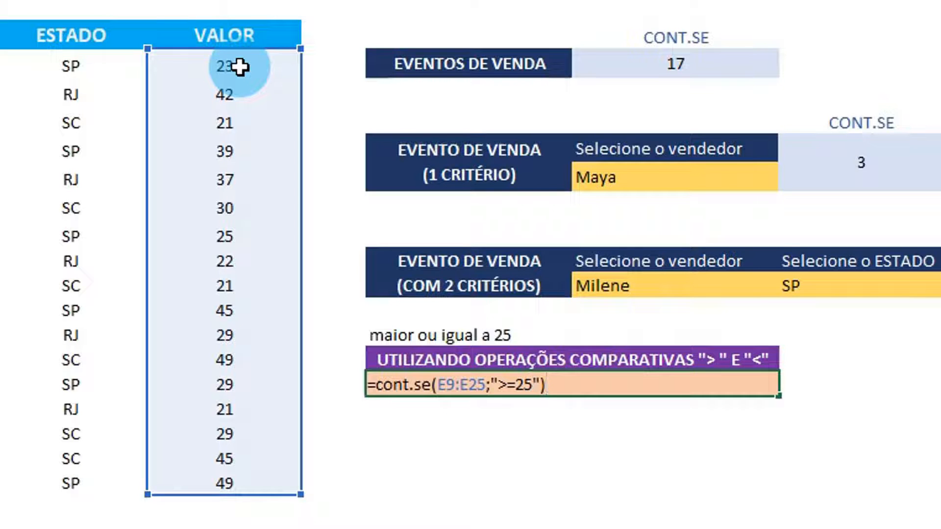
key("Return")
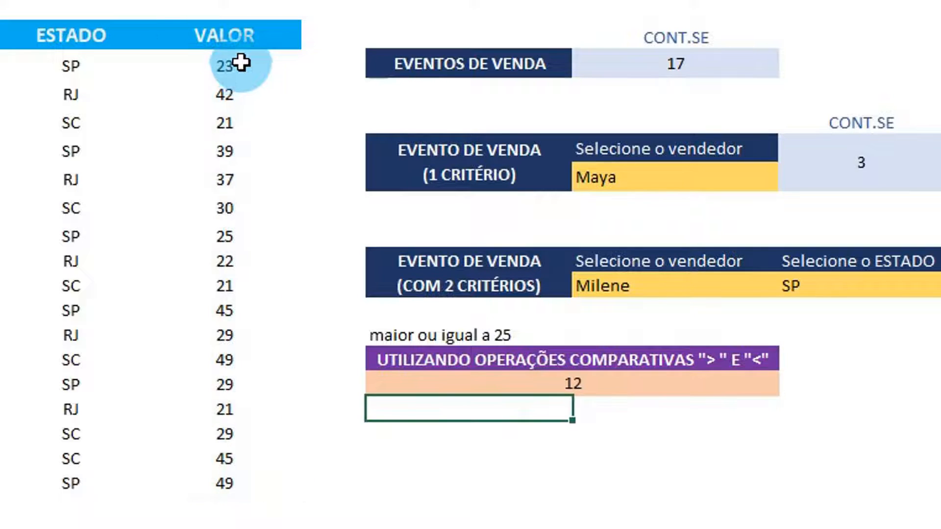
left_click(582, 383)
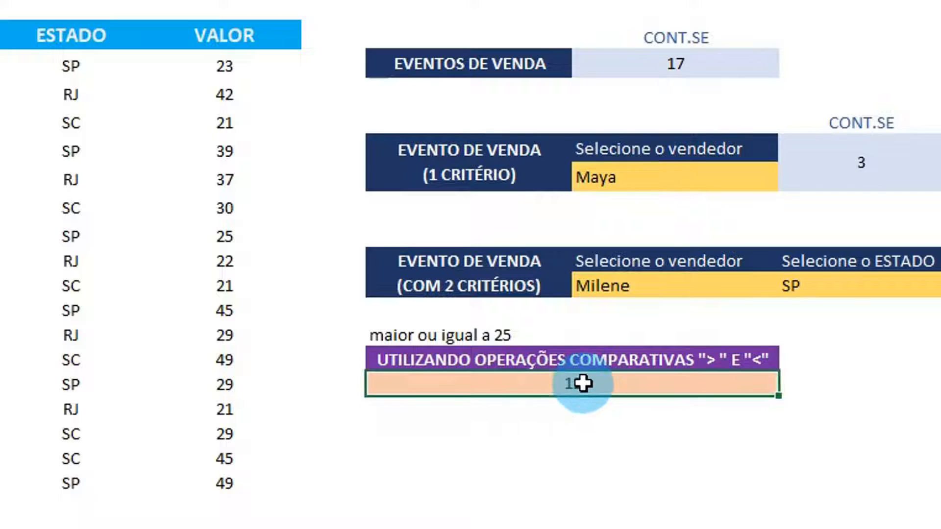
Label I19 "Igual a SP" and count the SP states in I21 with CONT.SE over D9:D25 using the criterion "SP"
left_click(849, 334)
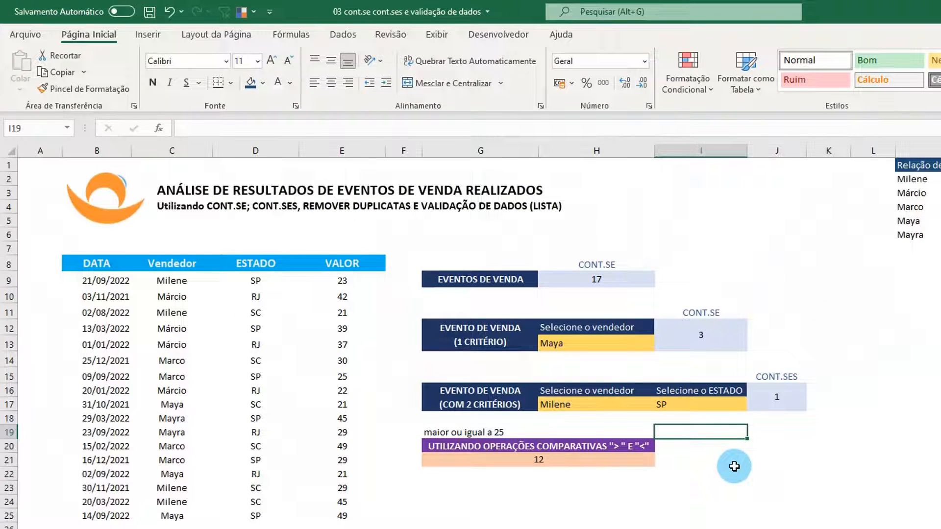
type("Igual a SP")
left_click(734, 466)
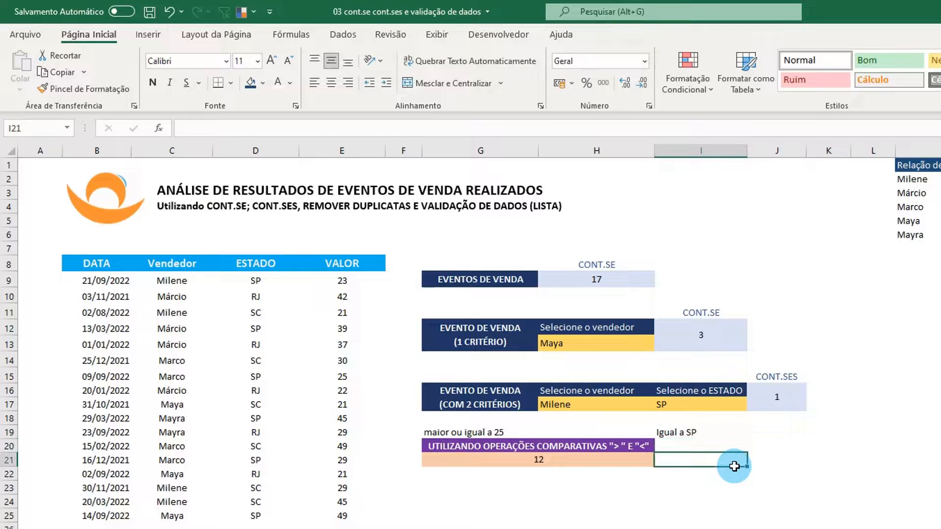
type("=")
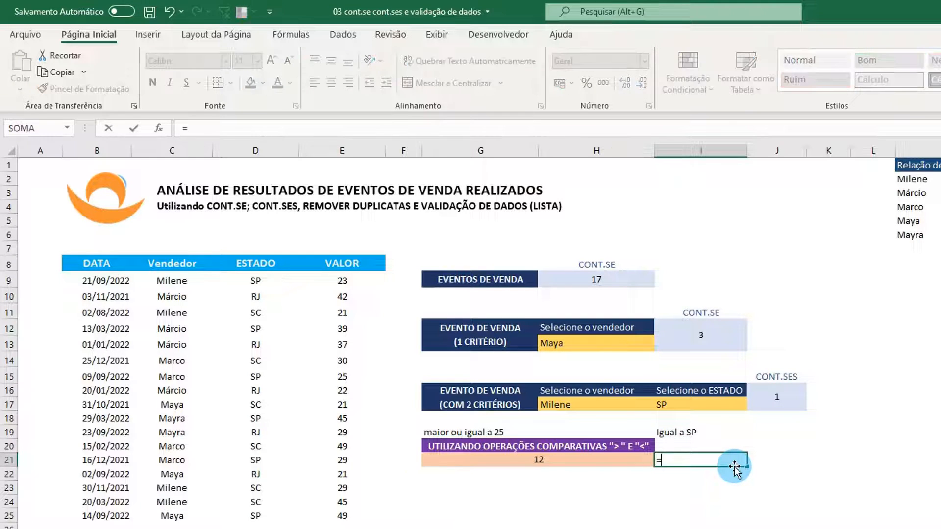
type("cont.se(")
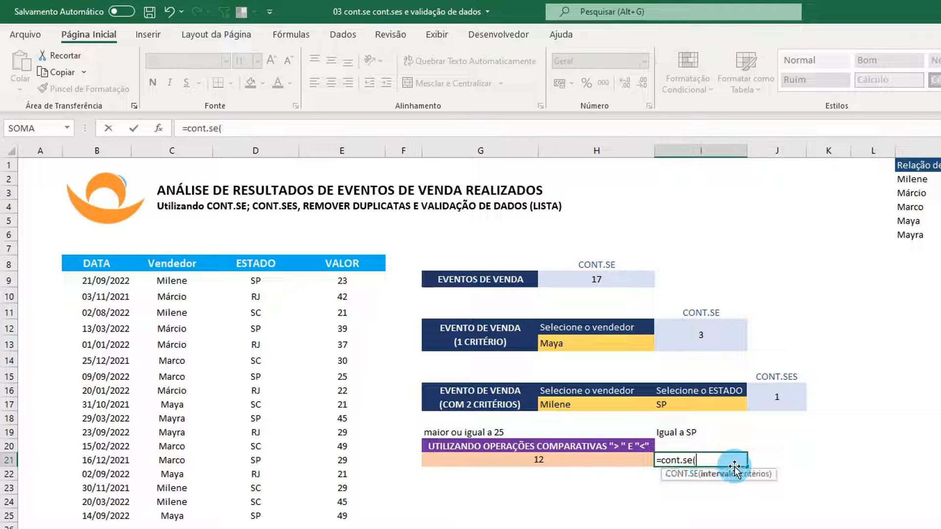
left_click(251, 279)
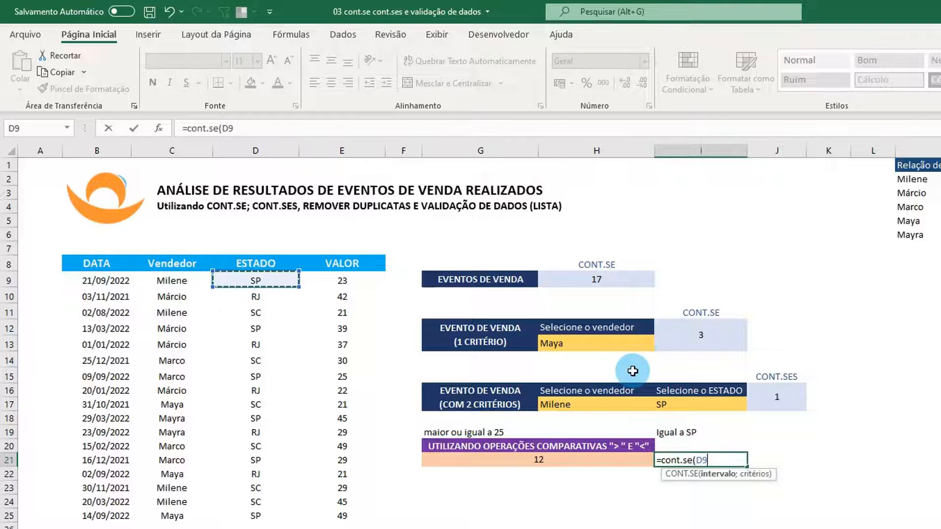
key("ctrl+shift+Down")
type(";")
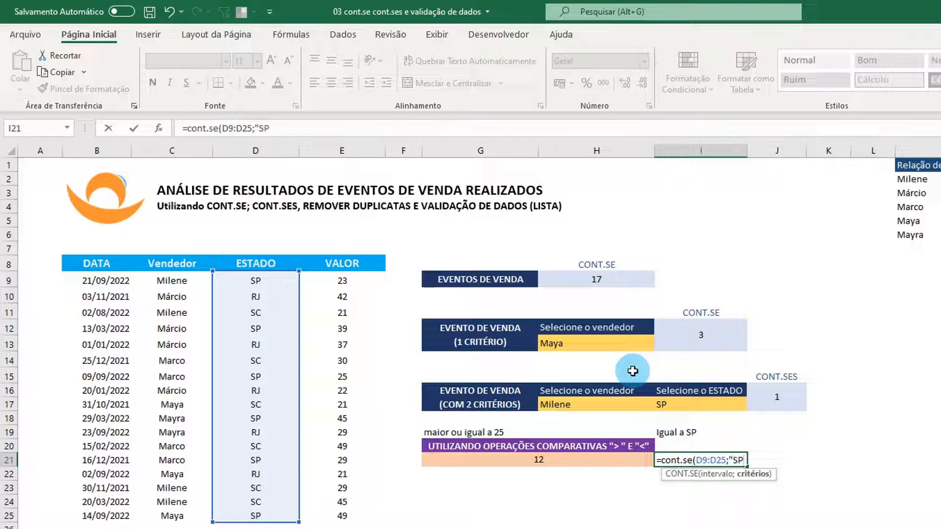
type("SP\")")
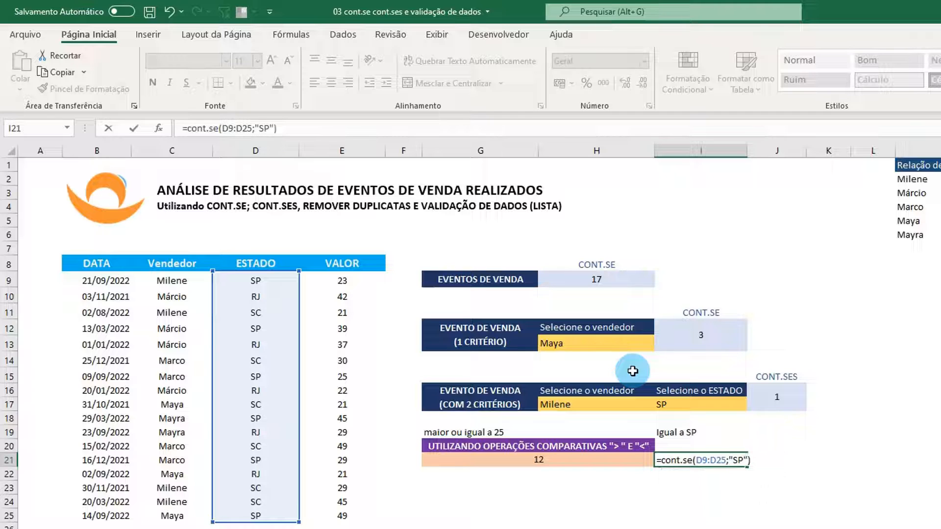
key("Return")
left_click(717, 463)
left_click(765, 436)
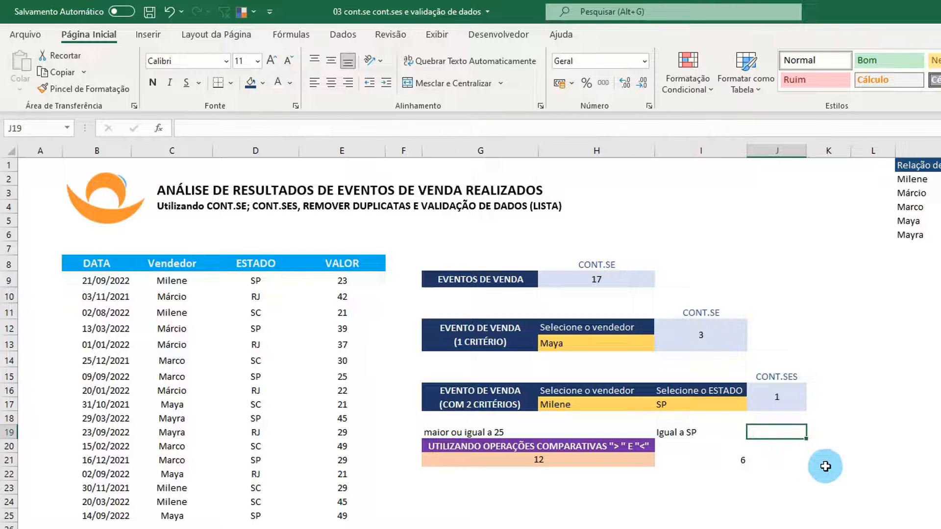
type("SP")
key("Return")
key("Return")
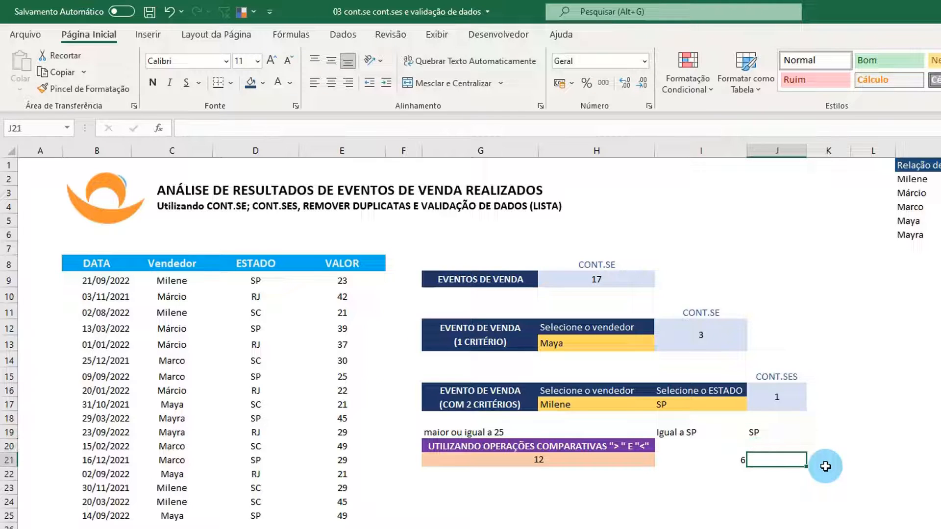
key("Up")
key("Up")
key("Delete")
Enter 25 in J20 and start a CONT.SE formula in J21 with the VALOR range E9:E25
key("Down")
type("25")
key("Return")
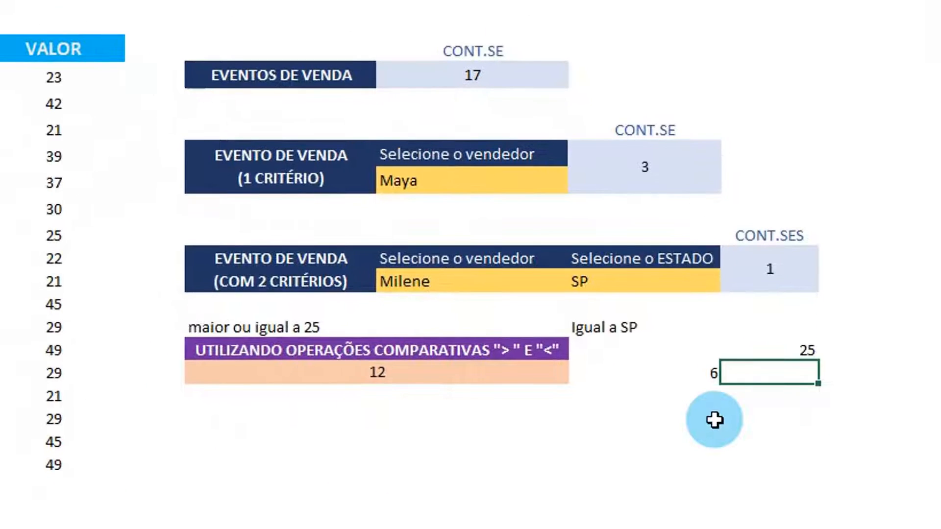
type("=cont.se")
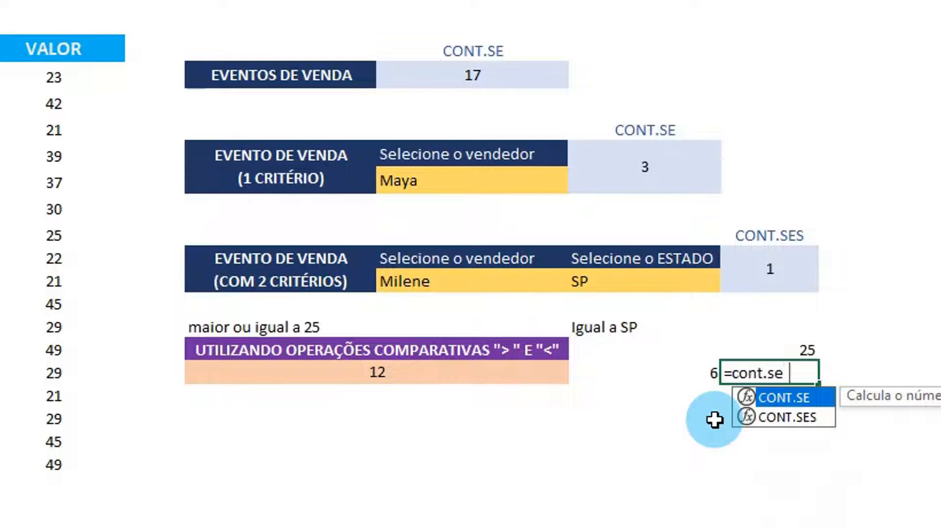
type("(")
left_click(67, 72)
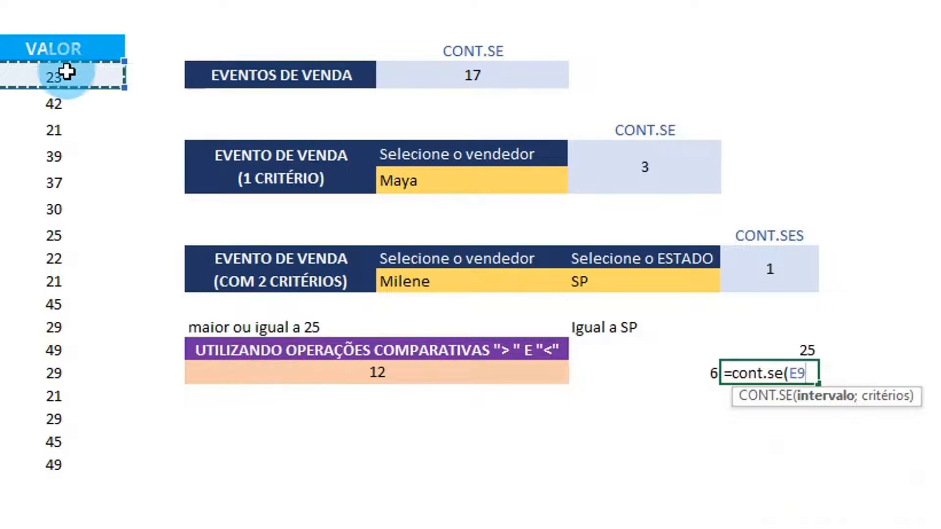
key("ctrl+shift+Down")
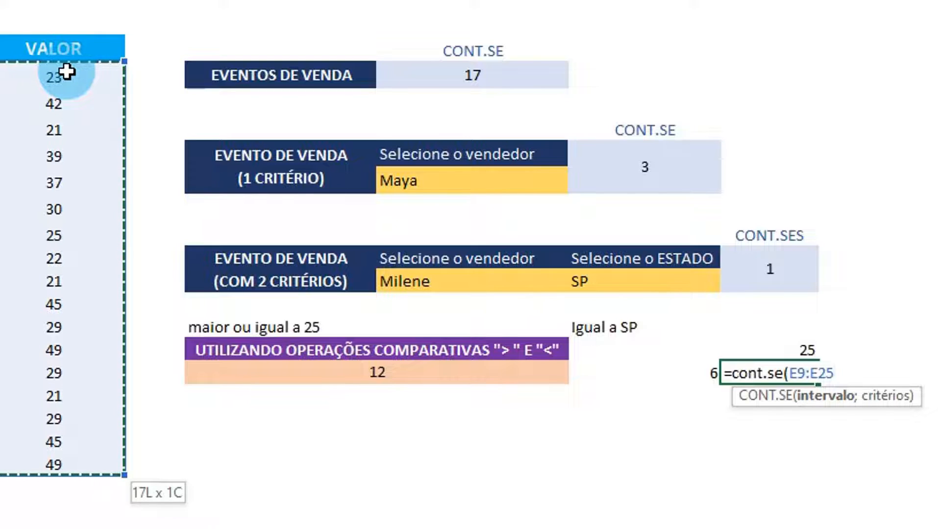